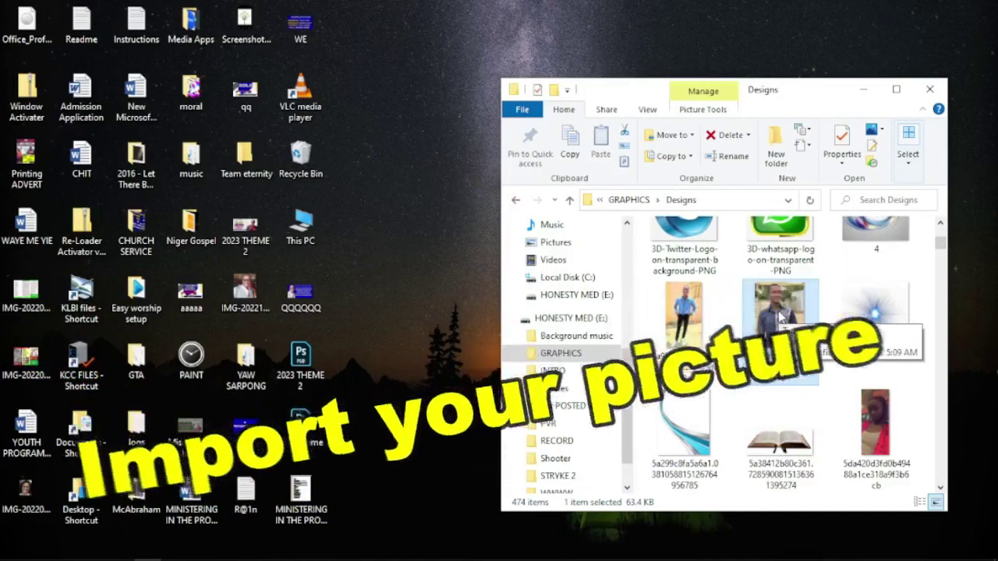
Open the man's photo as its own document and delete the stray Rectangle 1 layer
drag(780, 315, 567, 550)
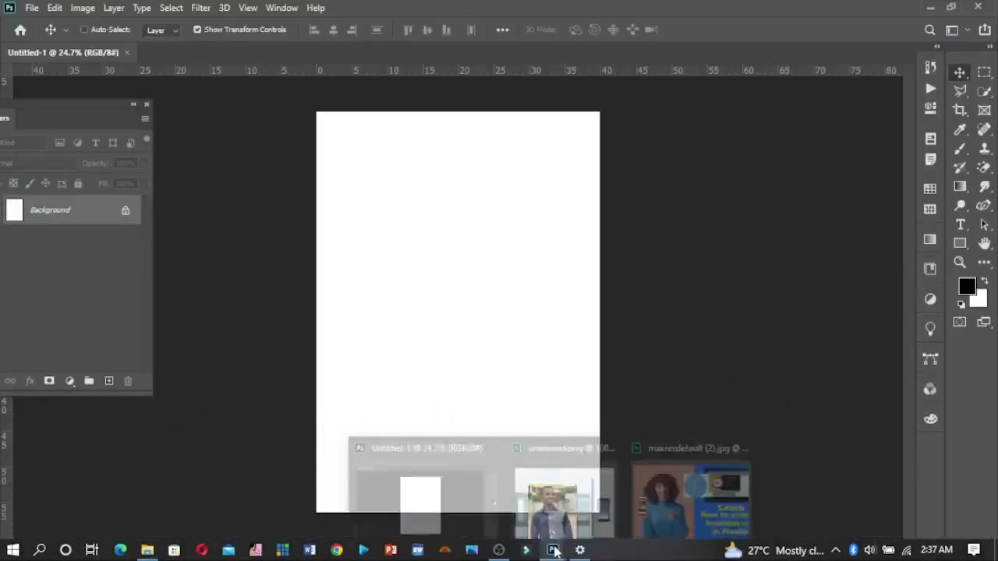
drag(567, 550, 437, 8)
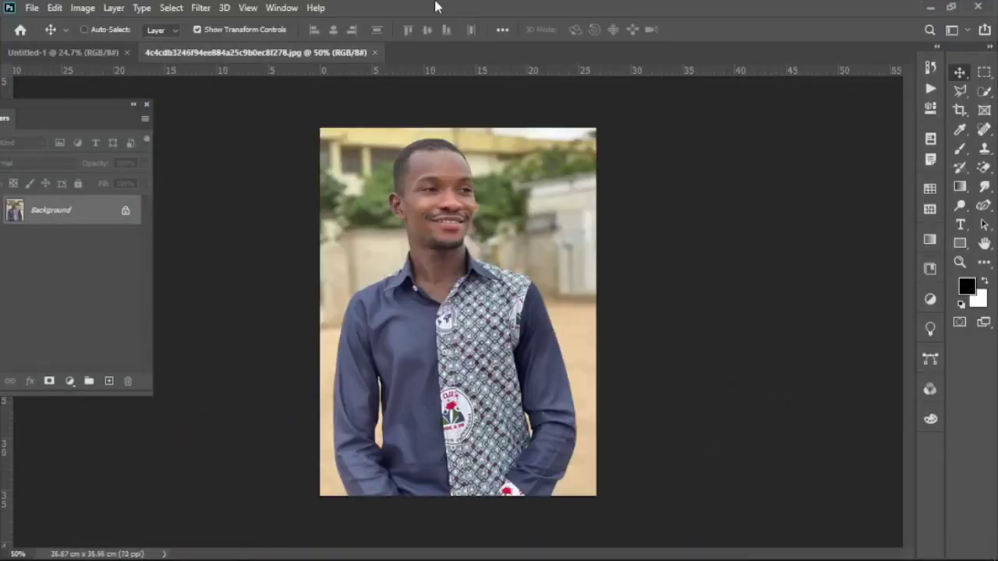
click(960, 242)
drag(849, 241, 853, 241)
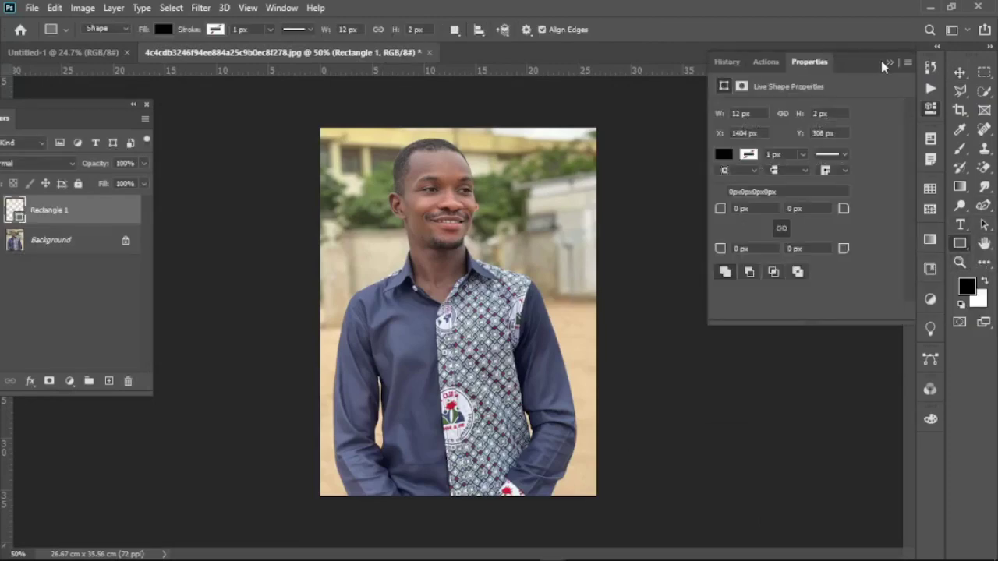
click(958, 73)
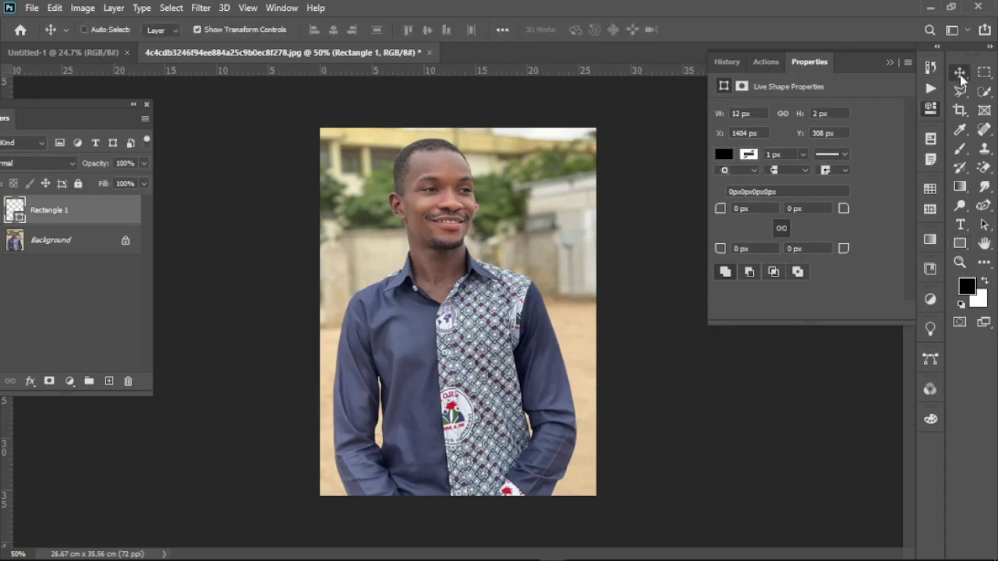
click(891, 63)
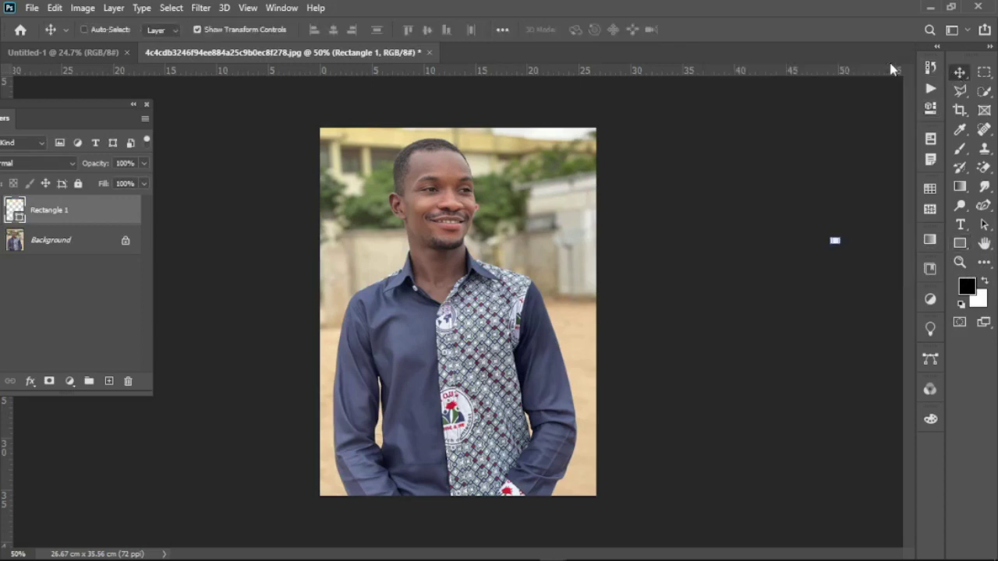
key(Delete)
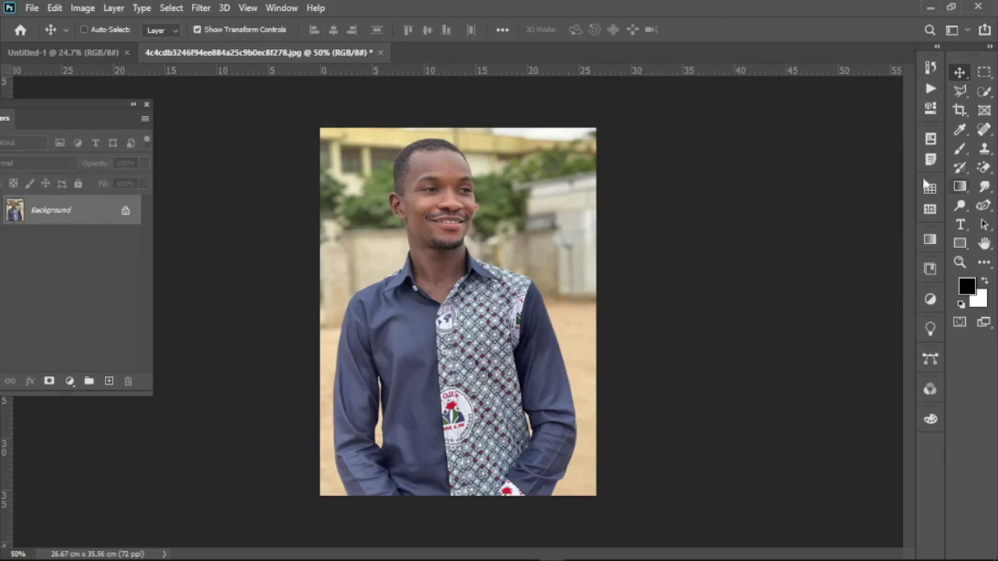
click(960, 262)
Scrubby-zoom into a close-up of the man's face, head and hairline
mouse_move(487, 220)
mouse_down()
mouse_move(583, 207)
mouse_move(514, 203)
mouse_move(684, 194)
mouse_move(575, 171)
mouse_up()
drag(446, 70, 446, 134)
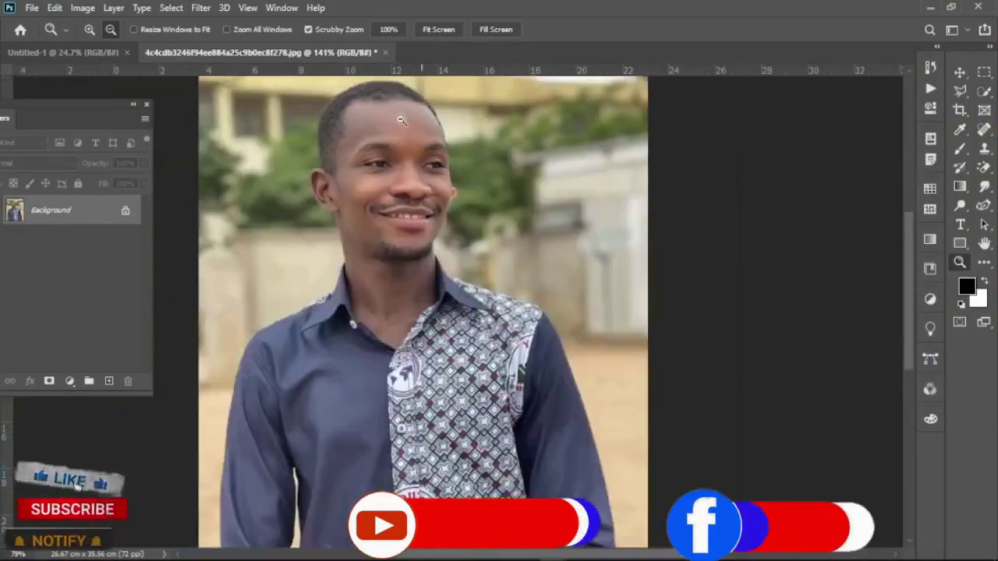
mouse_move(401, 120)
mouse_down()
mouse_move(382, 119)
mouse_move(424, 116)
mouse_move(402, 126)
mouse_move(373, 116)
mouse_move(487, 156)
mouse_up()
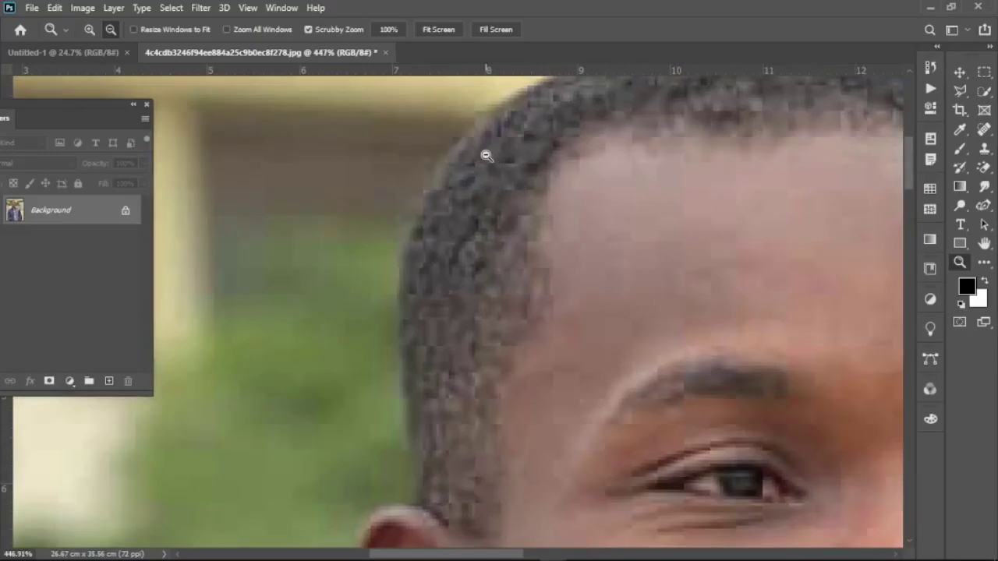
Choose the Curvature Pen Tool and place the first path point beside the head
click(984, 205)
right_click(984, 205)
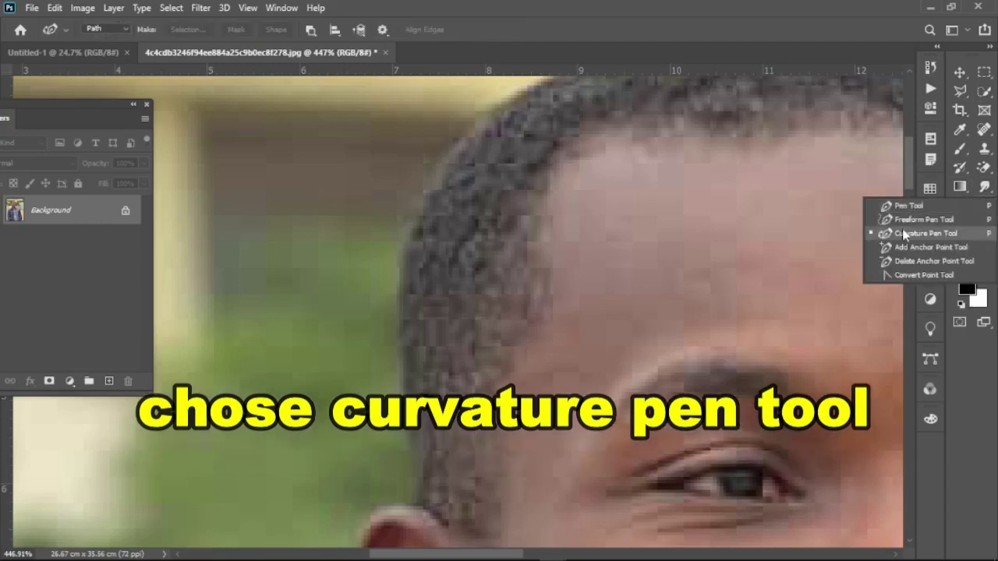
click(903, 232)
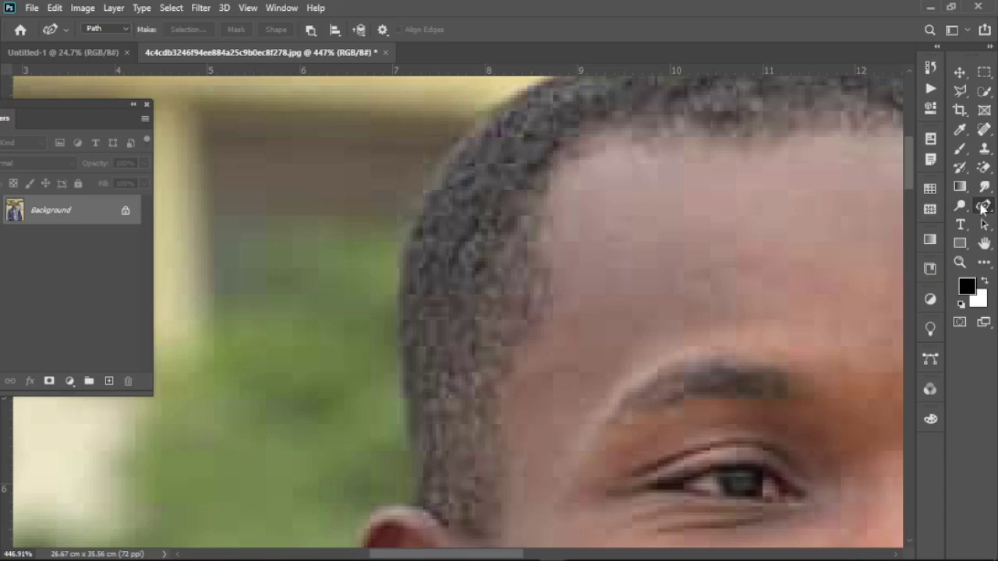
click(414, 504)
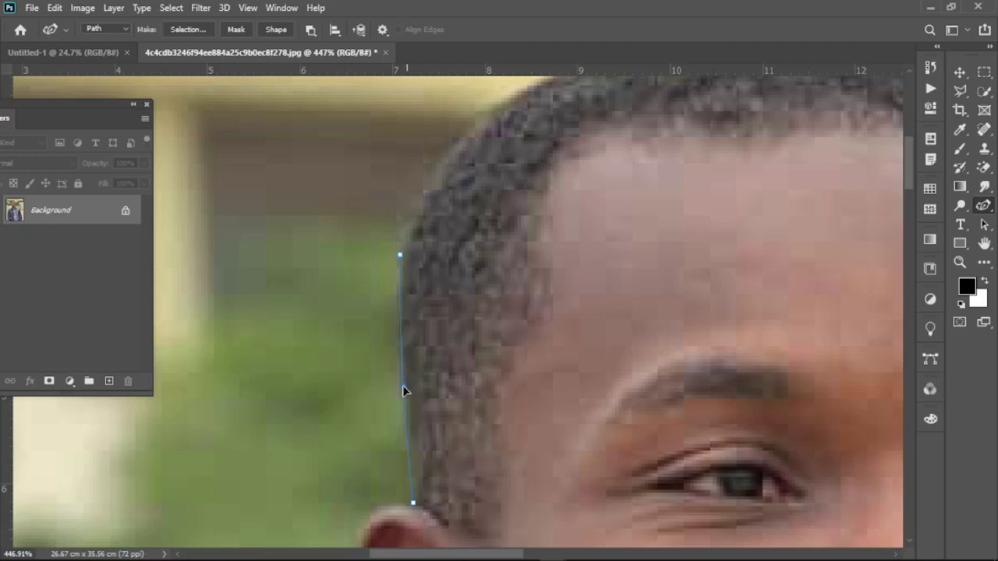
scroll(404, 386, up, 3)
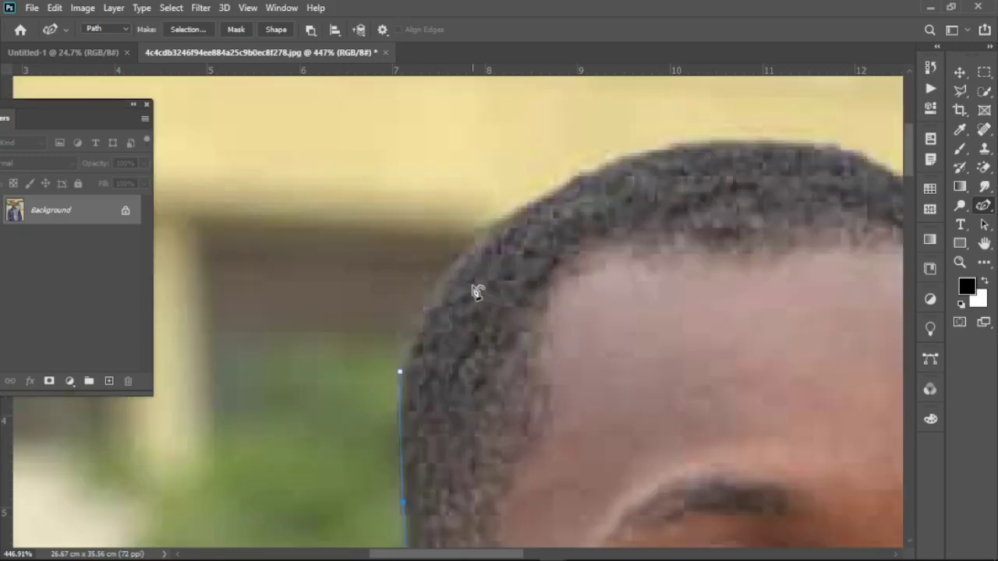
drag(460, 555, 530, 554)
Add path points over the hair, along the hairline, beside the eye and at the jaw
click(393, 143)
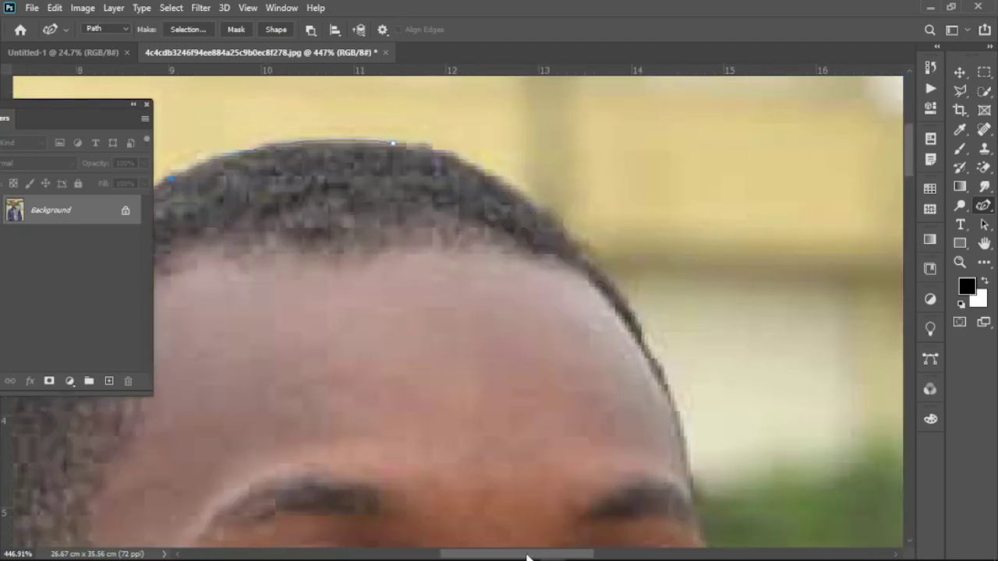
click(680, 441)
scroll(562, 234, down, 5)
scroll(510, 183, down, 1)
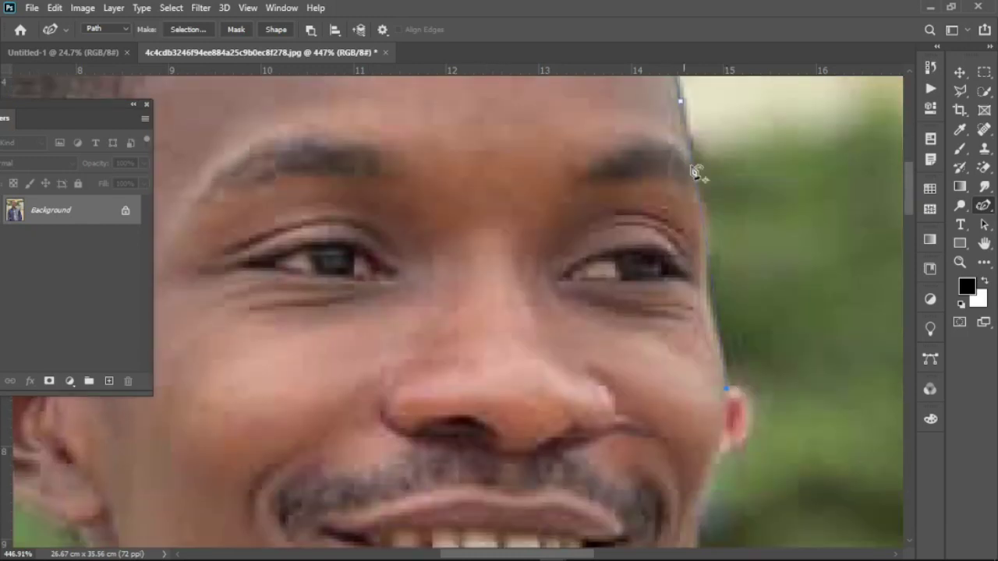
click(713, 323)
scroll(686, 421, down, 3)
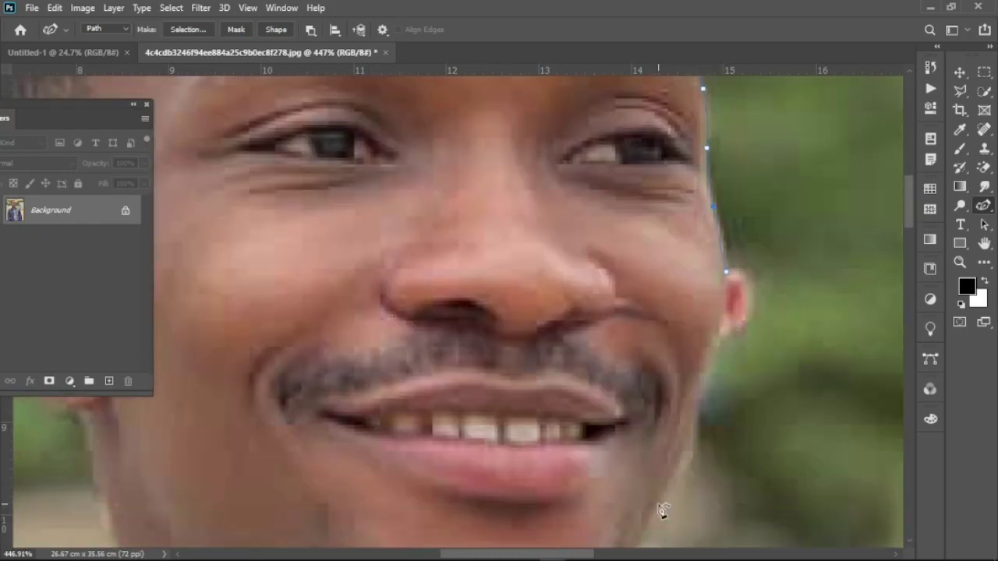
scroll(725, 306, down, 3)
click(682, 308)
Continue the path down the jawline and neck, along the collar to the shoulder
click(704, 248)
scroll(639, 312, down, 3)
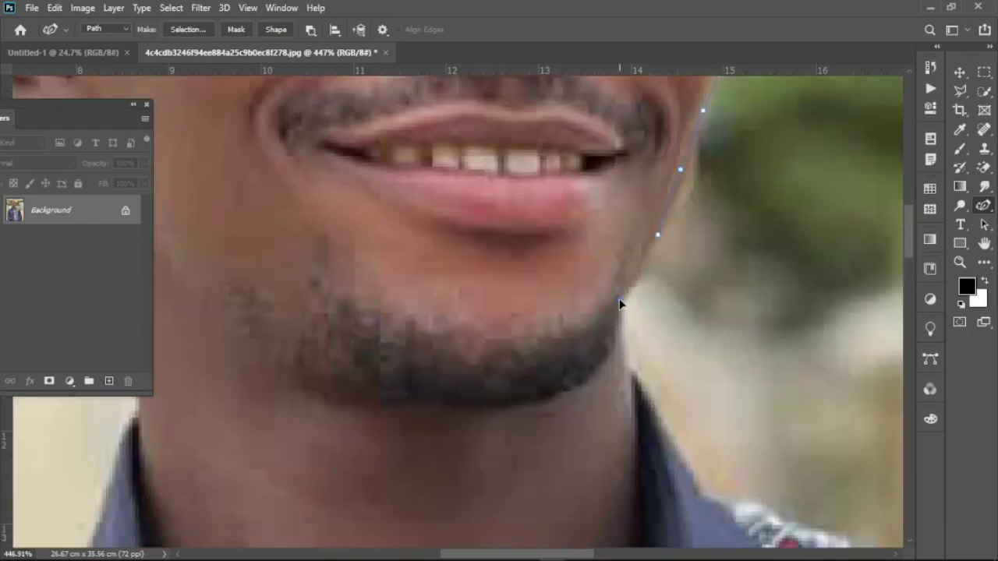
scroll(644, 269, down, 2)
scroll(670, 270, down, 1)
click(696, 267)
mouse_move(789, 301)
mouse_down()
mouse_move(366, 189)
mouse_move(319, 191)
mouse_up()
click(741, 333)
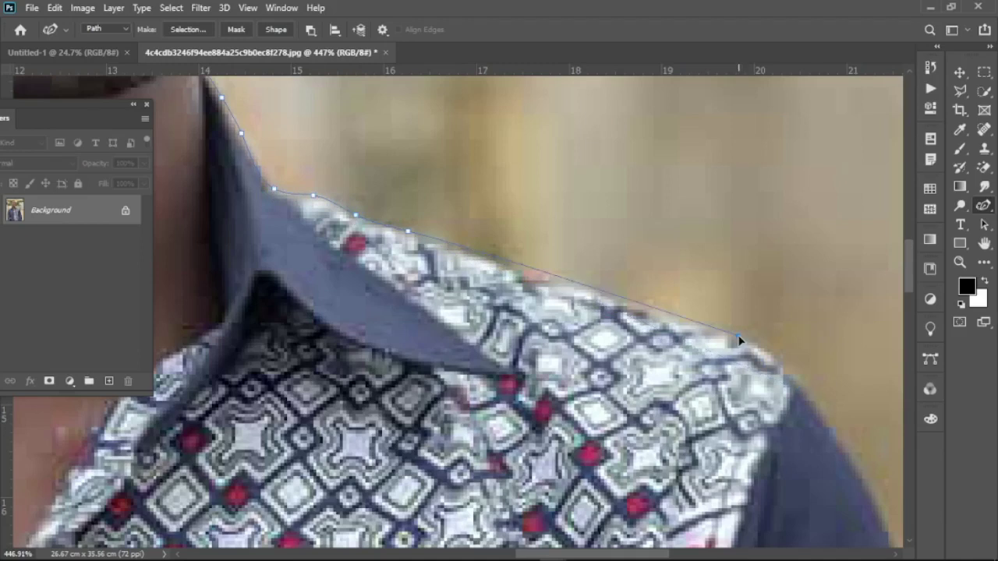
Extend the path along the shoulder edge around the bottom of the photo
scroll(747, 281, down, 1)
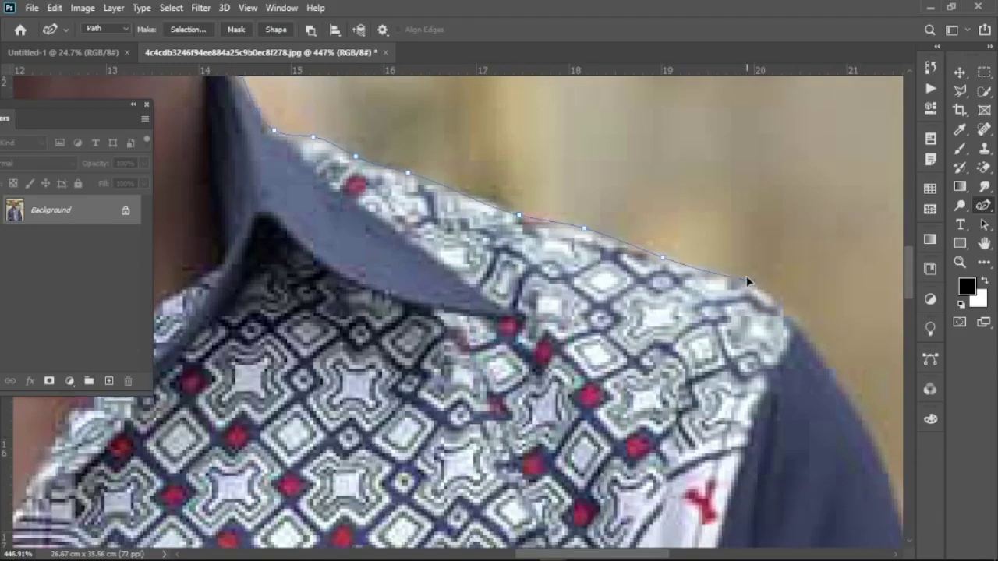
scroll(591, 516, down, 2)
scroll(591, 517, right, 5)
scroll(593, 305, down, 1)
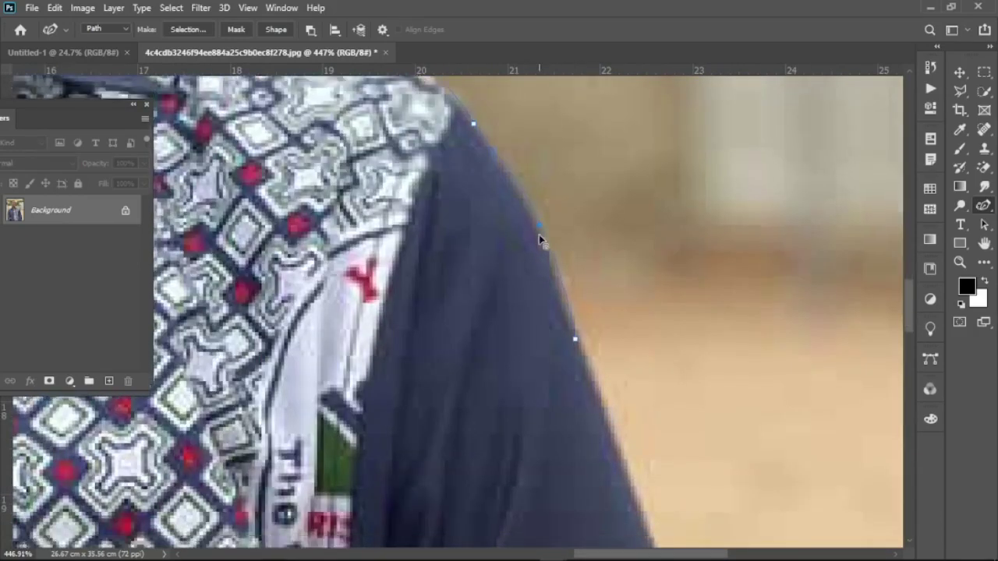
scroll(624, 320, down, 1)
scroll(663, 351, down, 1)
scroll(764, 414, down, 2)
scroll(790, 427, down, 1)
scroll(820, 407, down, 1)
scroll(856, 304, down, 2)
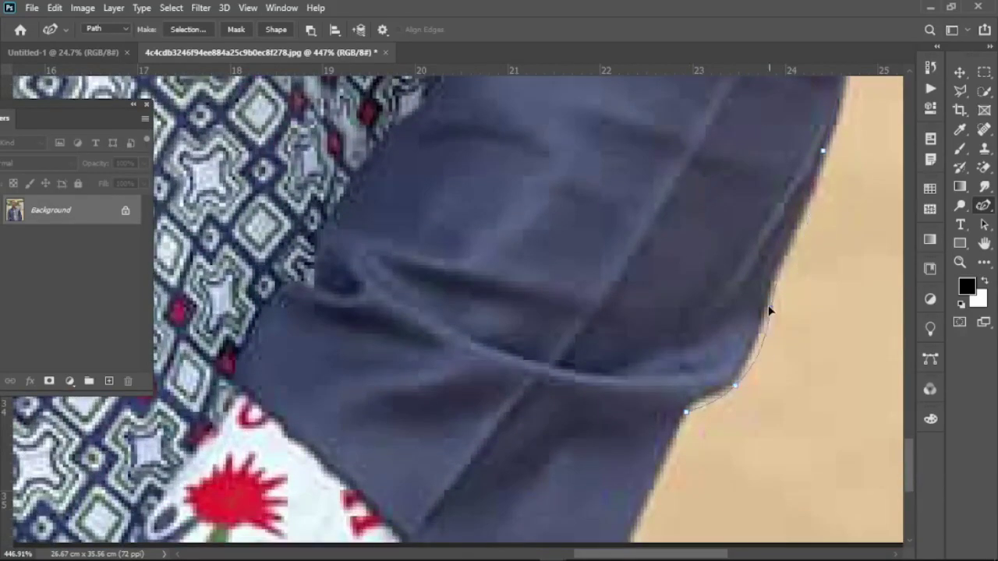
scroll(737, 382, down, 2)
drag(620, 354, 189, 383)
drag(702, 304, 632, 304)
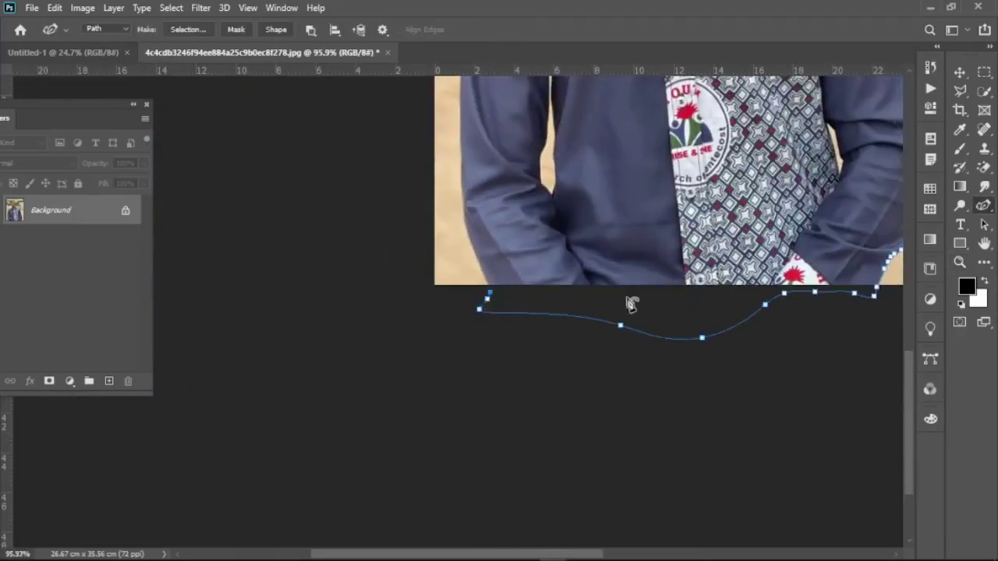
Carry the path up the side of the neck to just below the ear
scroll(632, 304, up, 3)
scroll(452, 305, up, 2)
scroll(459, 258, up, 2)
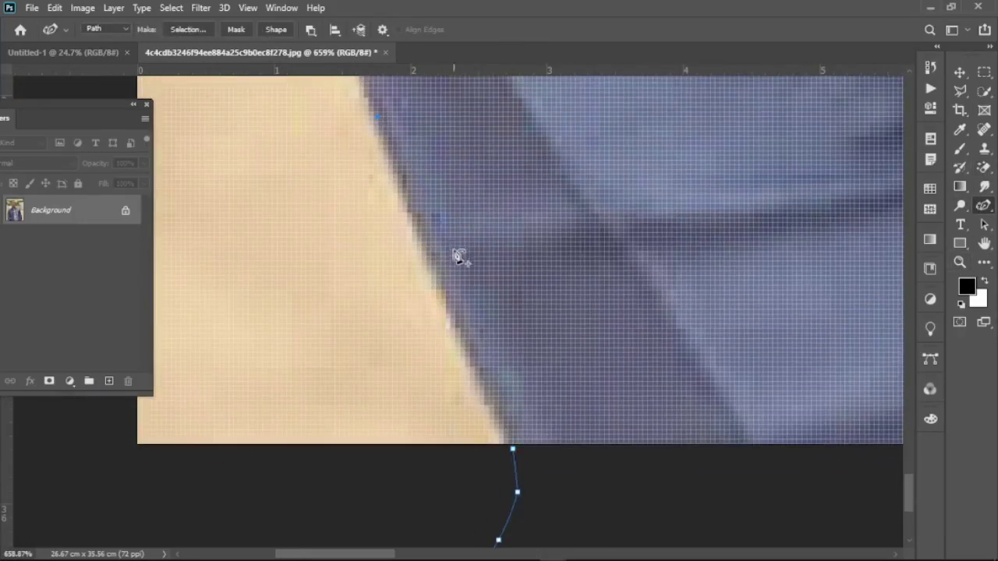
scroll(330, 156, up, 3)
scroll(323, 133, up, 3)
scroll(317, 111, up, 3)
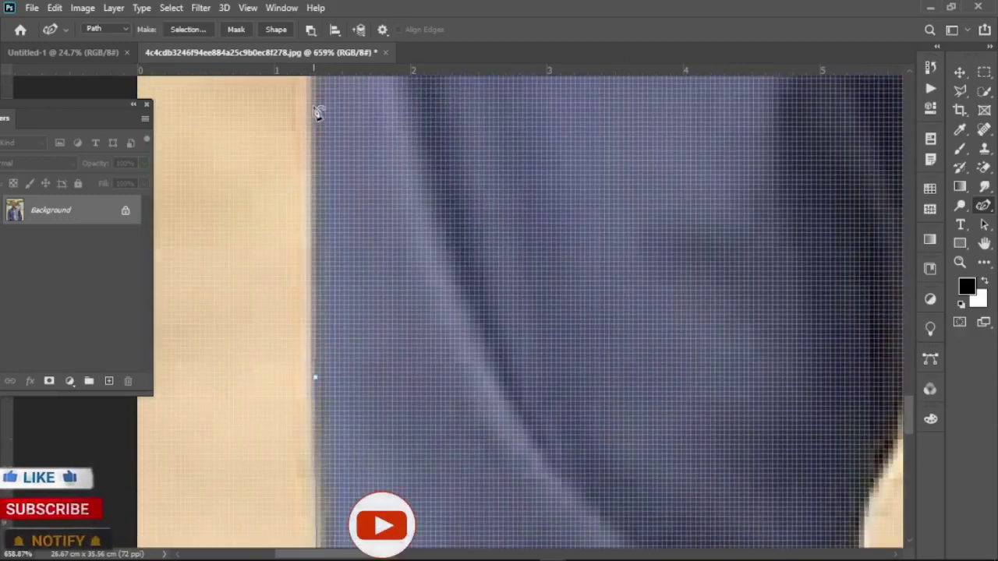
scroll(317, 111, up, 3)
scroll(352, 138, up, 3)
scroll(365, 179, up, 3)
scroll(392, 143, up, 3)
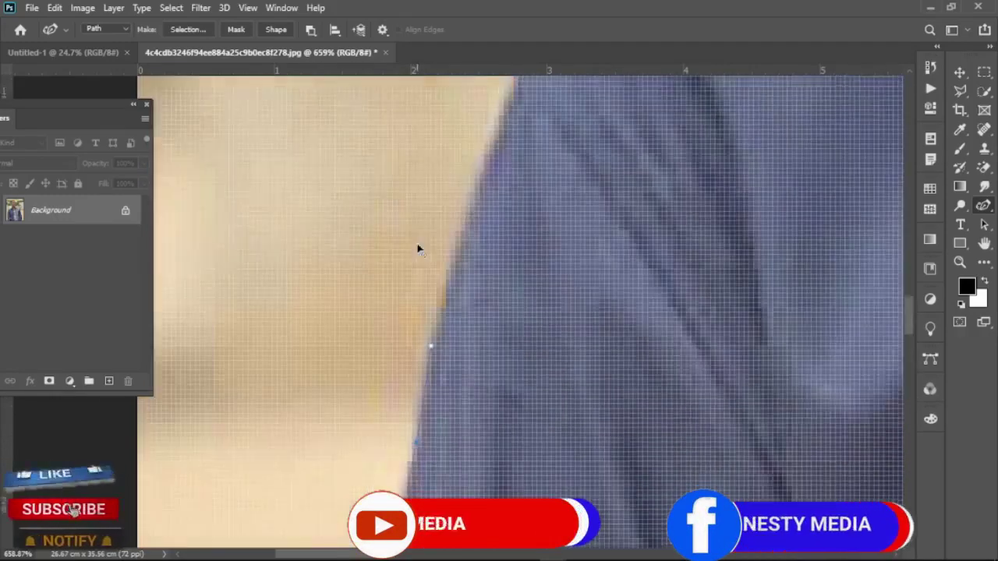
scroll(561, 211, up, 3)
scroll(575, 211, up, 3)
scroll(575, 211, right, 2)
scroll(638, 345, right, 2)
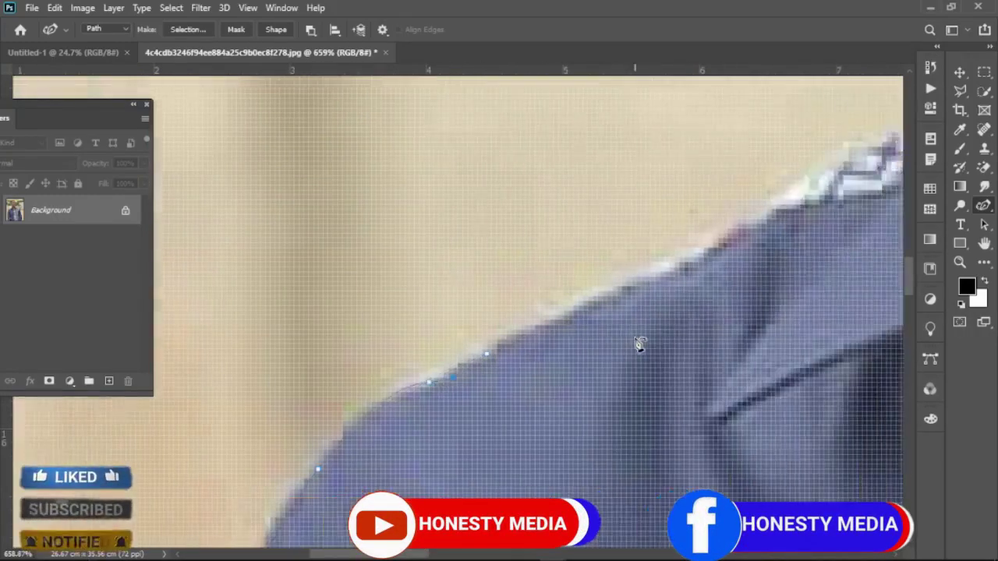
scroll(419, 301, right, 2)
scroll(499, 262, right, 2)
scroll(575, 240, up, 2)
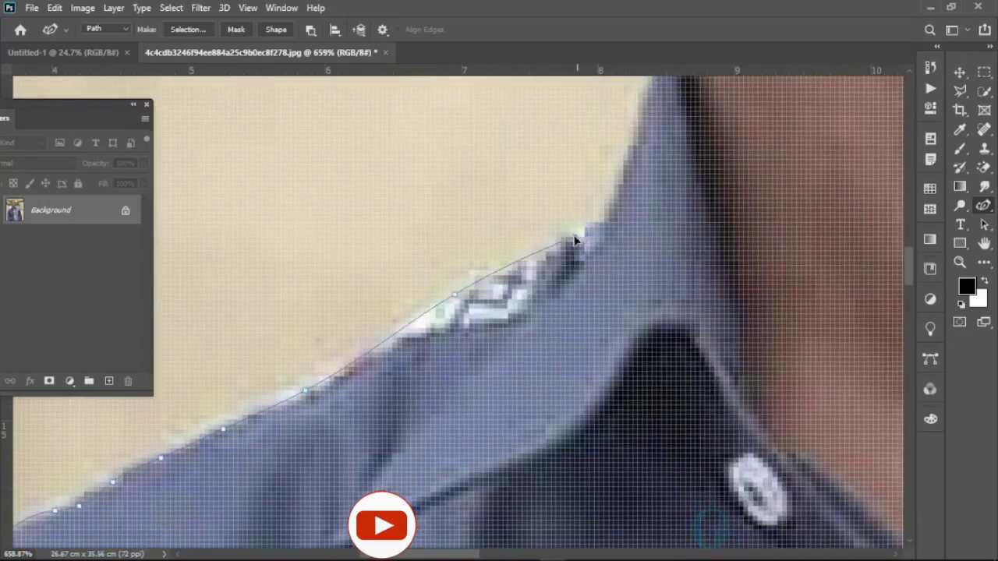
scroll(616, 180, up, 2)
scroll(631, 151, up, 2)
scroll(684, 125, up, 2)
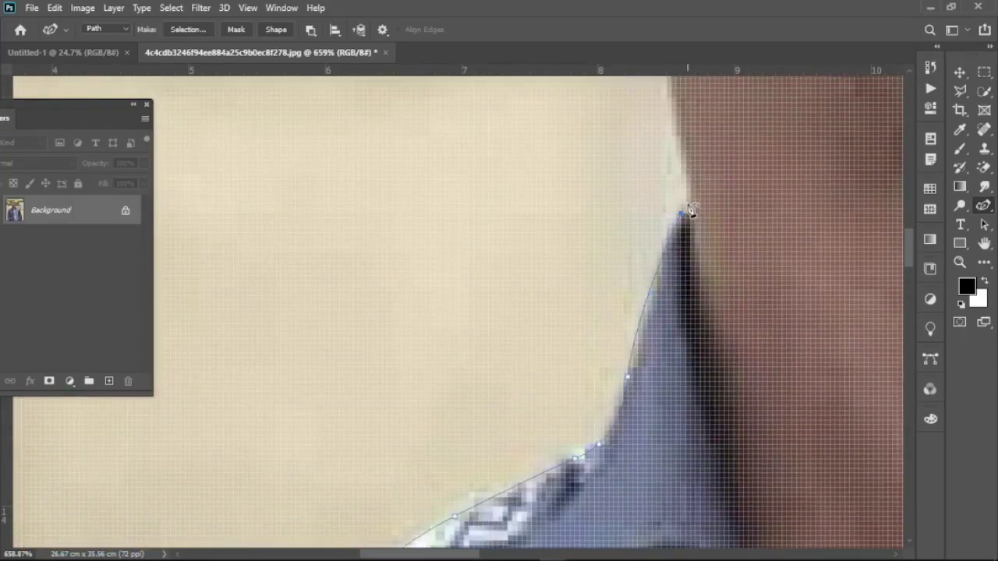
scroll(686, 121, up, 1)
scroll(686, 121, up, 2)
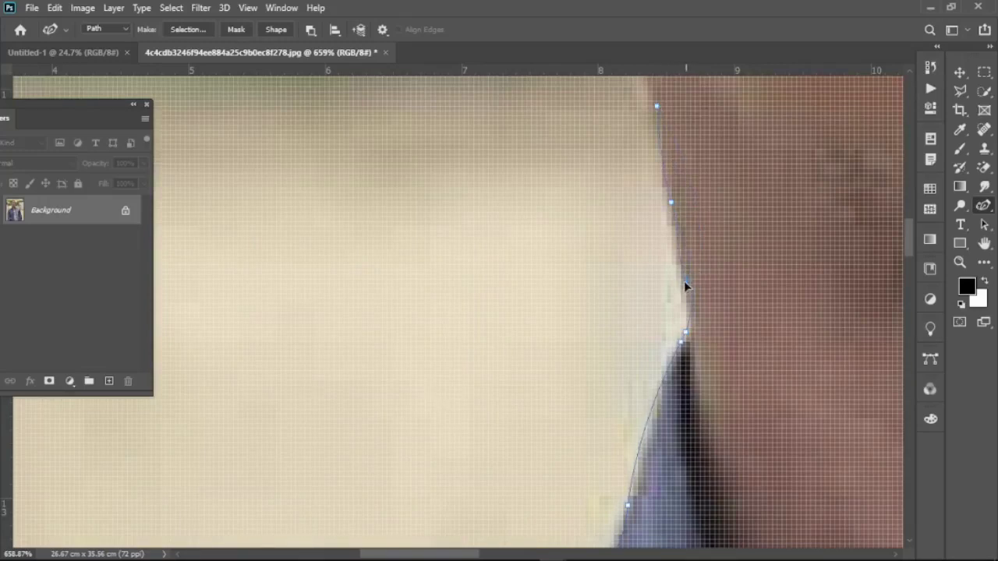
scroll(684, 290, up, 9)
scroll(684, 291, up, 1)
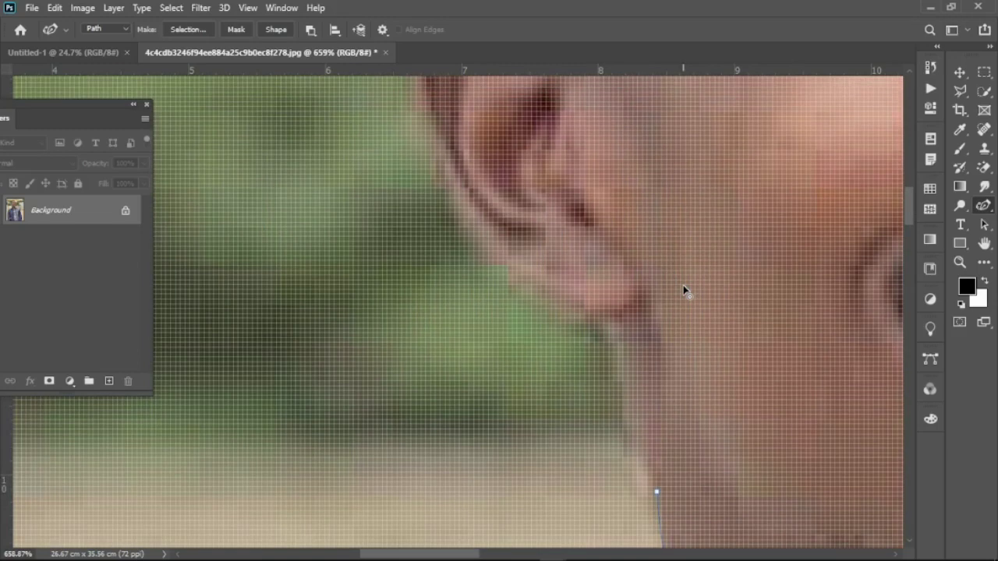
scroll(683, 322, down, 2)
scroll(680, 326, down, 1)
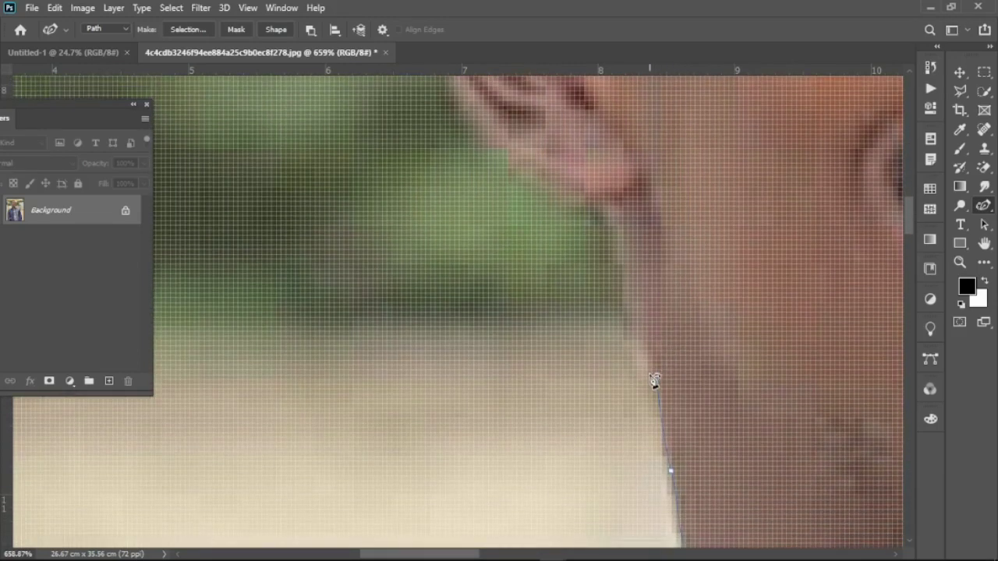
click(652, 372)
Zoom in around the man's ear and face, ready to continue tracing
click(960, 262)
mouse_move(682, 287)
mouse_down()
mouse_move(760, 301)
mouse_move(703, 294)
mouse_up()
drag(647, 209, 678, 217)
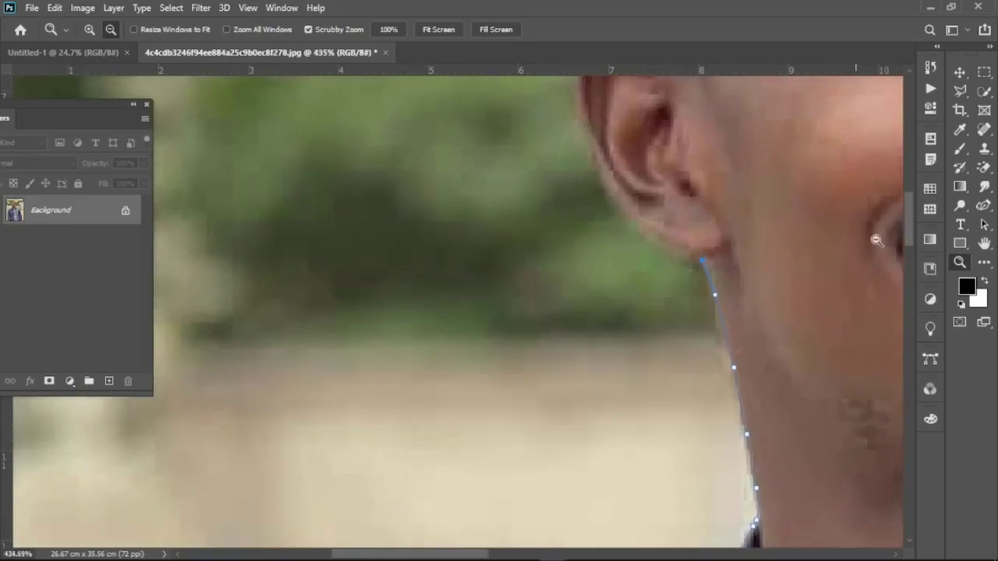
click(984, 206)
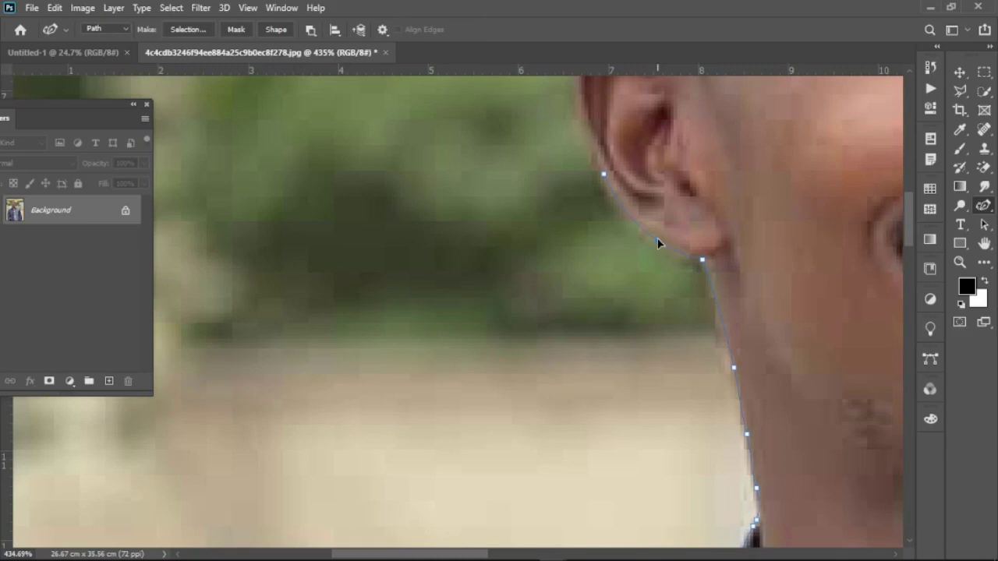
scroll(657, 240, up, 3)
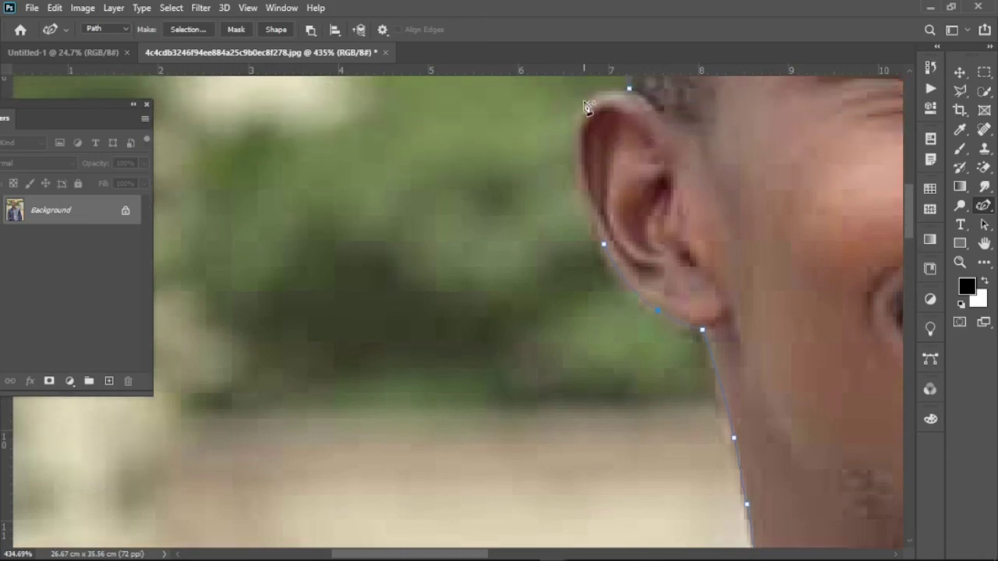
Resume the path around the ear and up the hair, then zoom out to the whole photo
click(575, 159)
click(589, 206)
scroll(612, 264, up, 4)
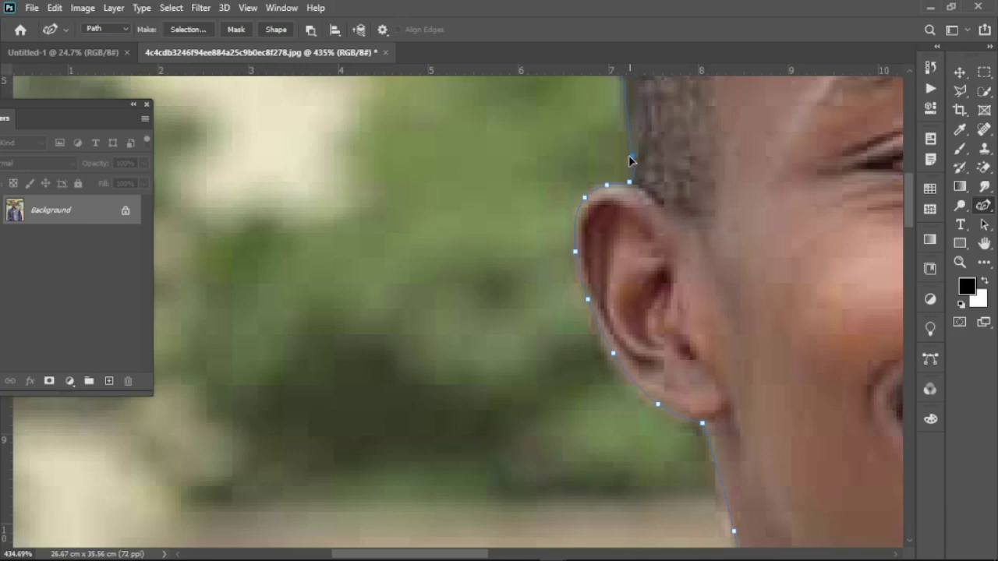
scroll(630, 162, up, 2)
scroll(630, 162, up, 4)
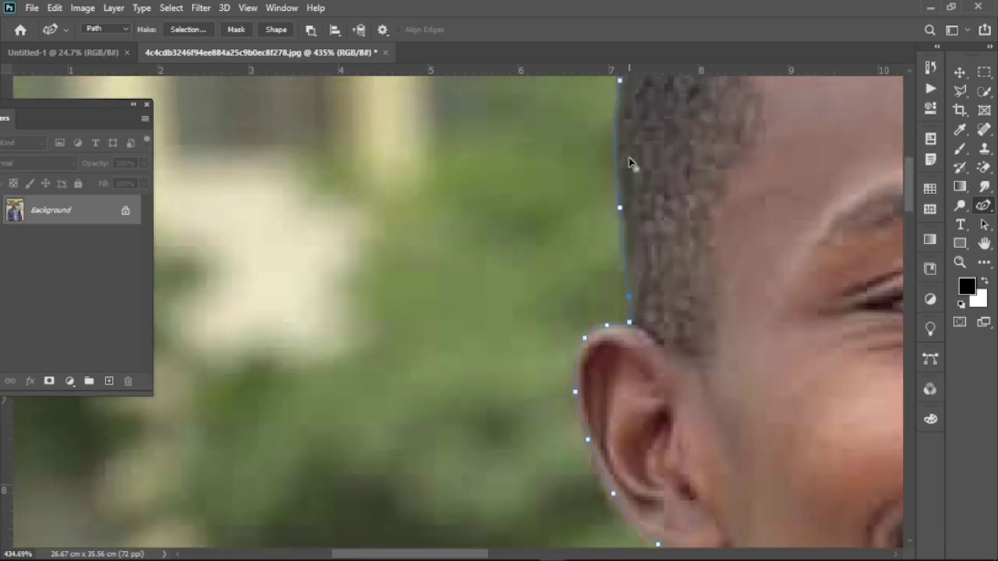
scroll(630, 162, up, 10)
scroll(630, 162, up, 2)
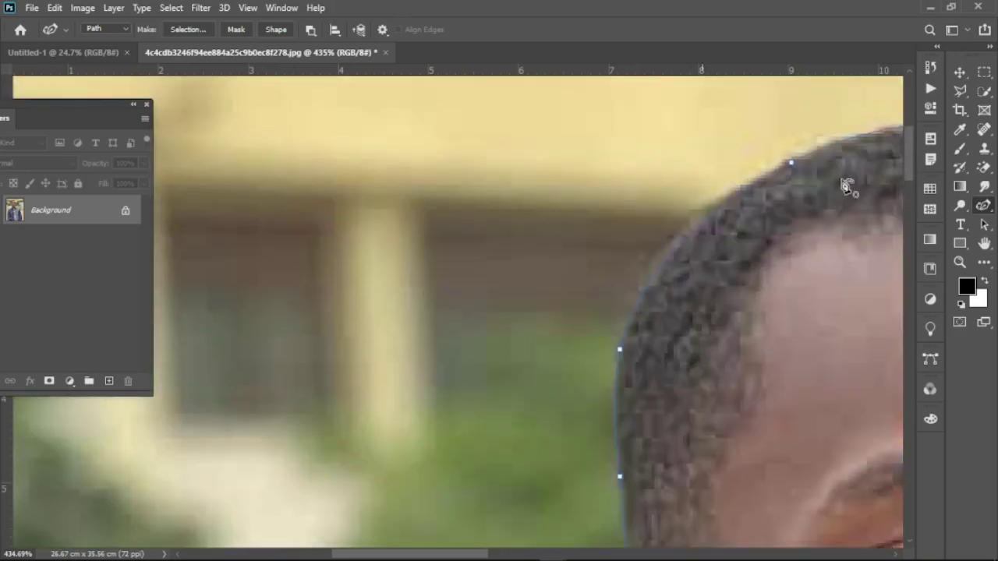
click(960, 262)
drag(733, 272, 655, 272)
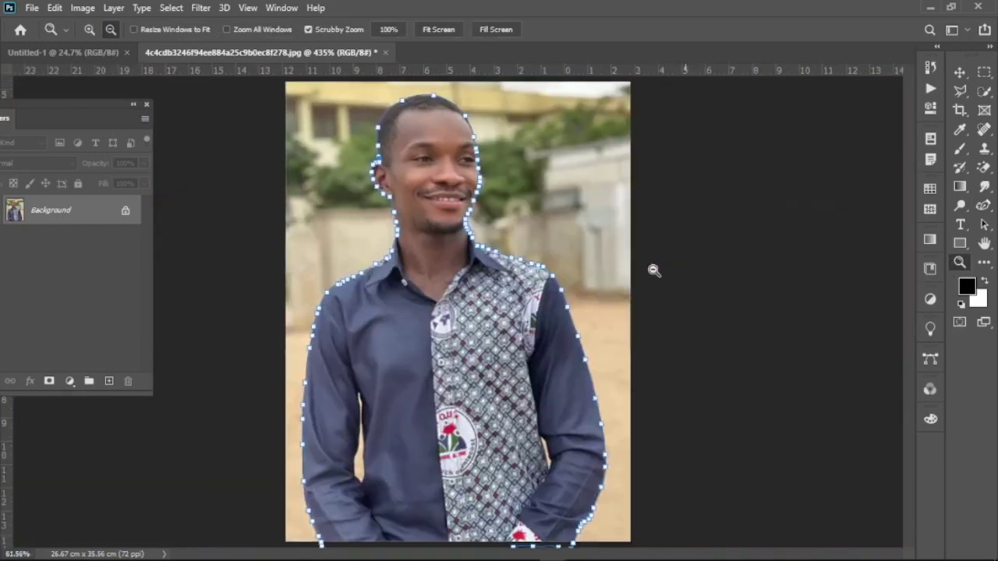
mouse_move(442, 297)
mouse_down()
mouse_move(437, 306)
mouse_move(575, 323)
mouse_up()
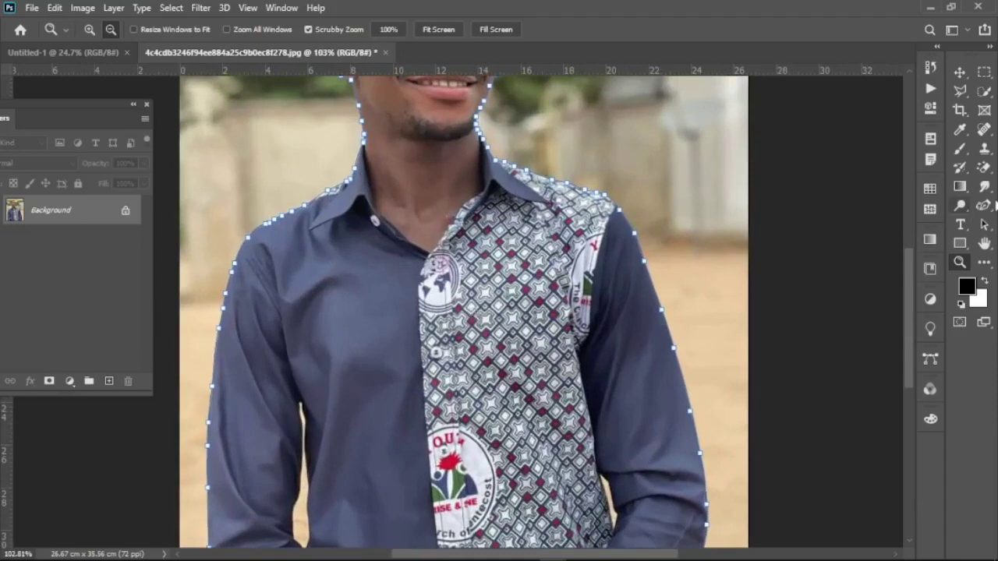
click(985, 207)
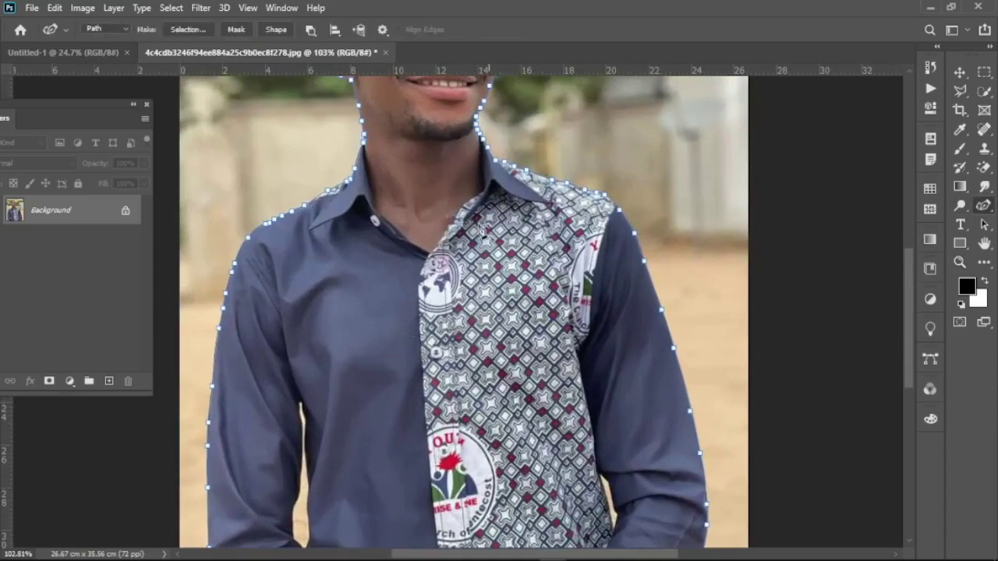
right_click(344, 328)
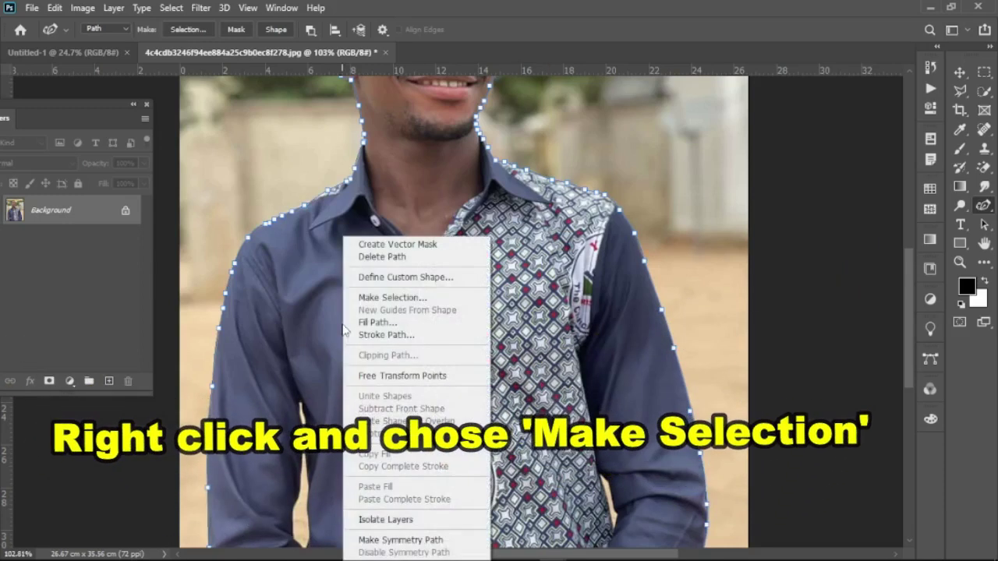
Make a New Selection from the path with 0 feather radius, then zoom out
click(404, 300)
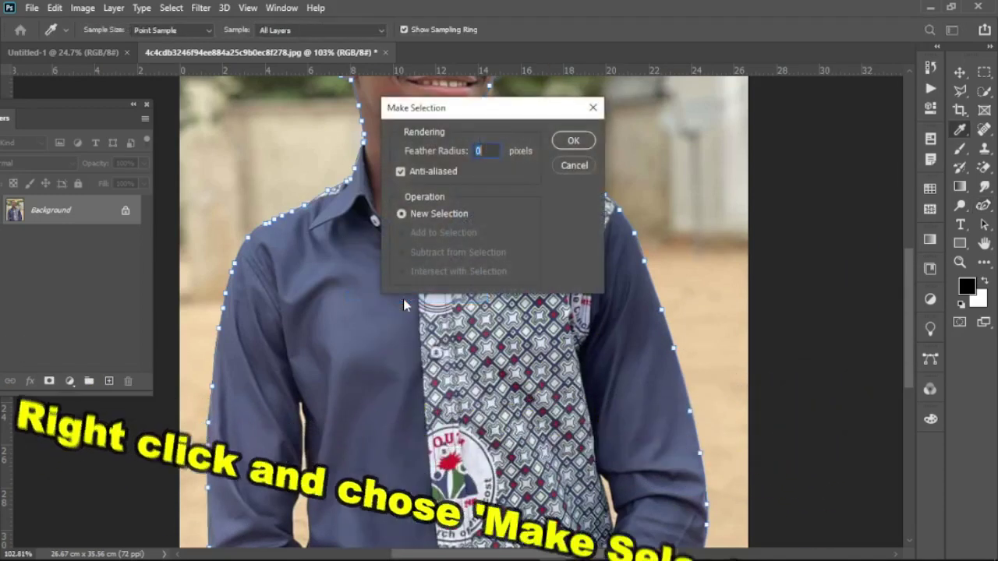
click(574, 142)
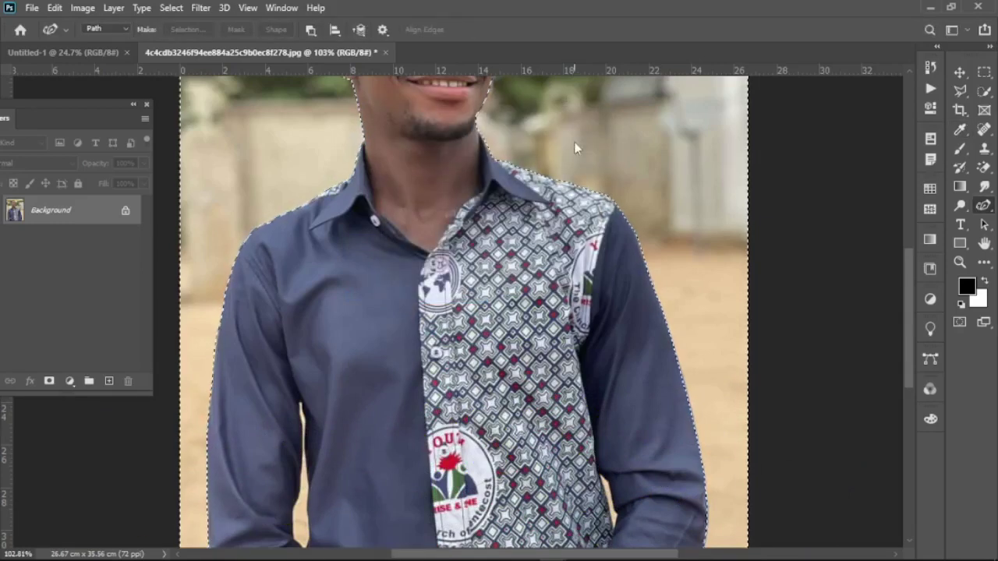
click(960, 263)
alt+click(694, 248)
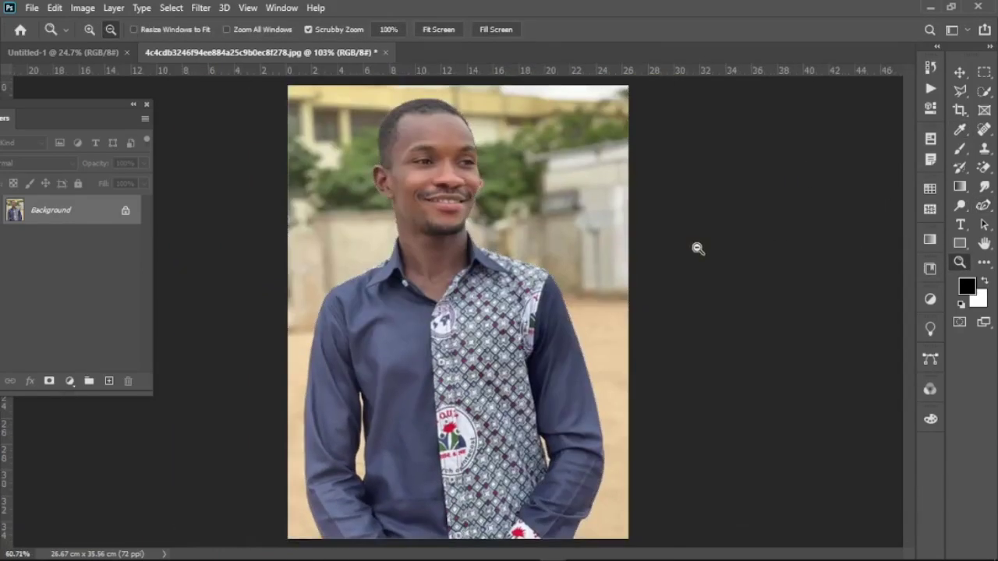
With the Polygonal Lasso active, use Layer Via Cut to move the man onto Layer 1
drag(511, 283, 519, 284)
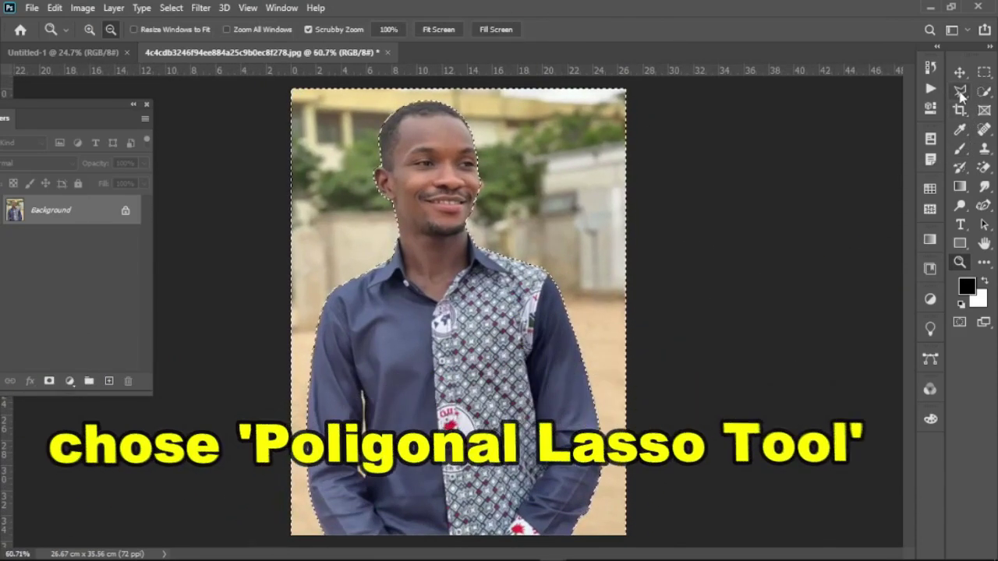
click(960, 93)
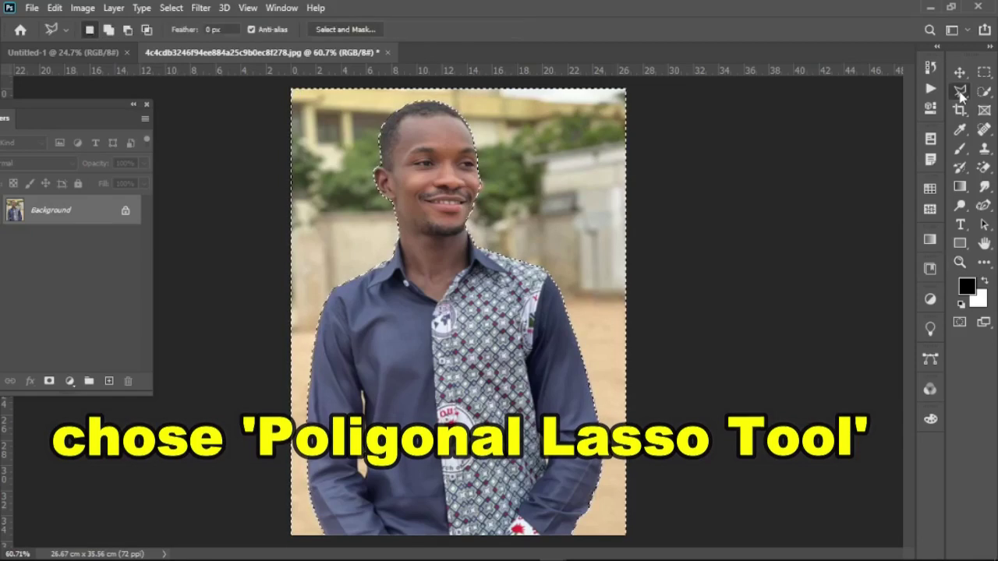
right_click(960, 92)
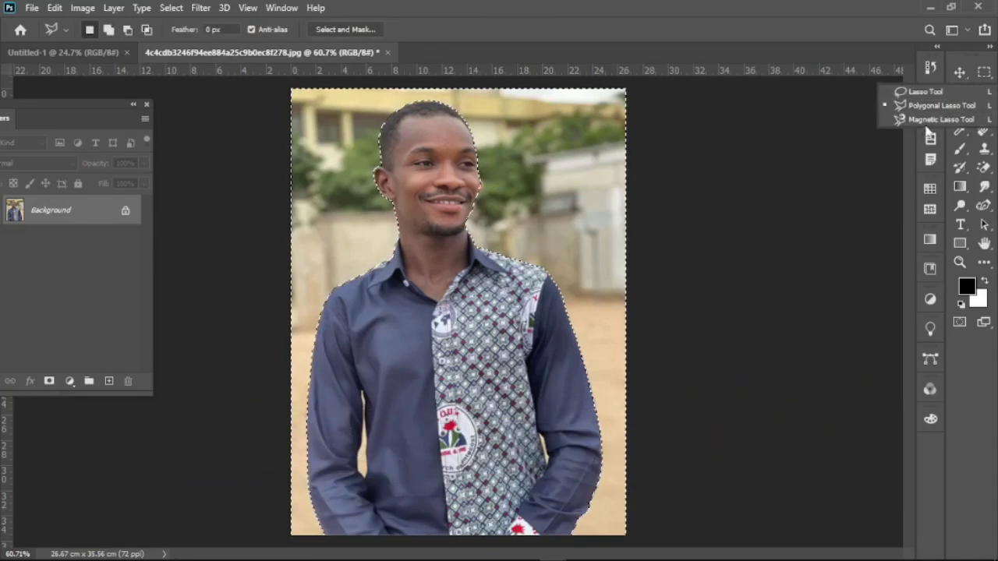
click(909, 106)
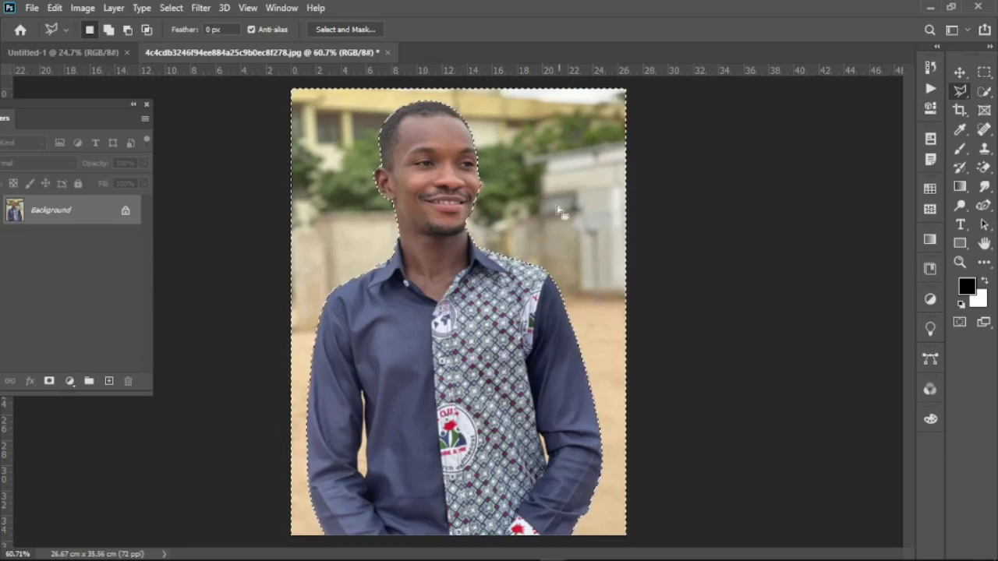
right_click(483, 274)
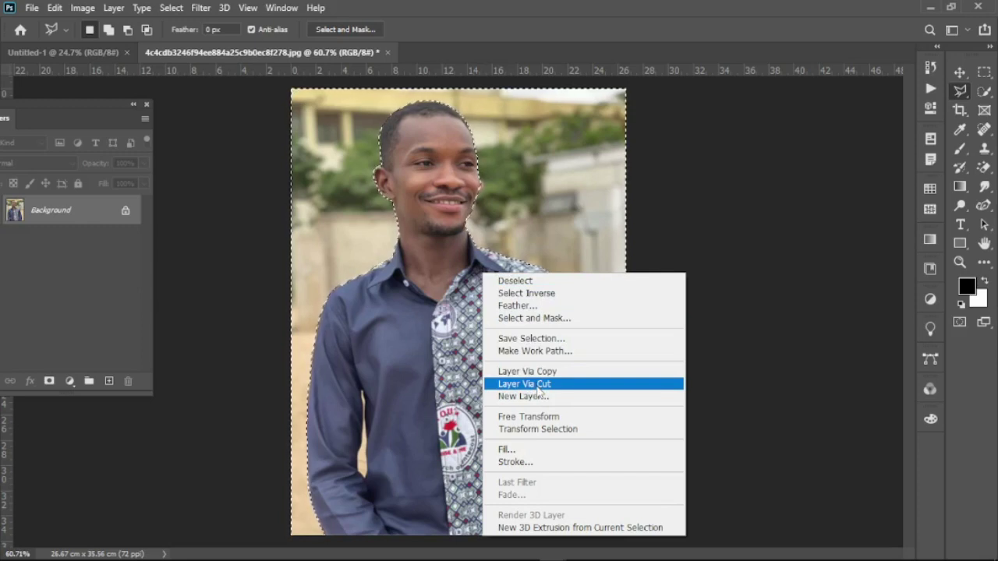
click(538, 383)
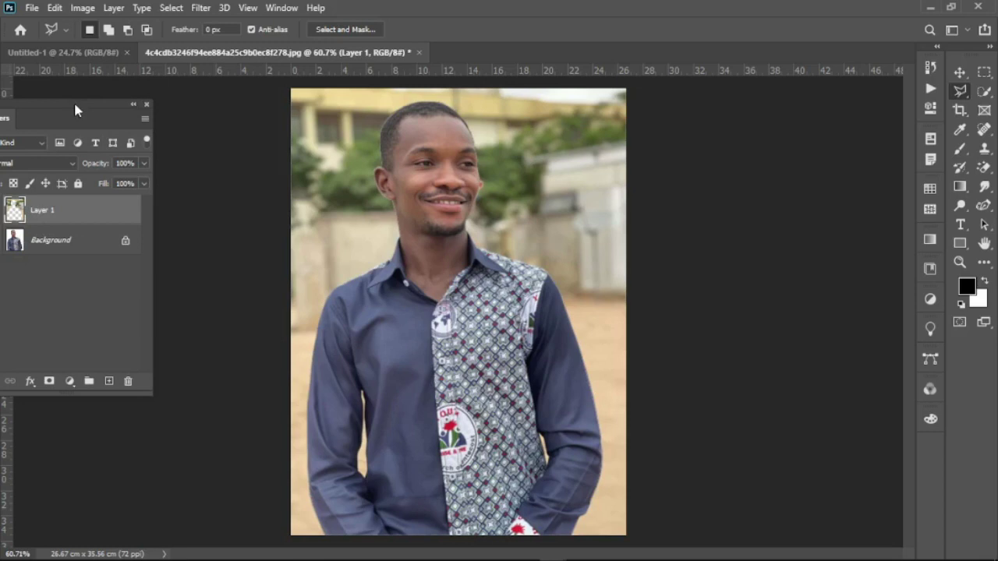
Toggle Layer 1's visibility to check the cut and unlock the Background layer
drag(73, 100, 124, 108)
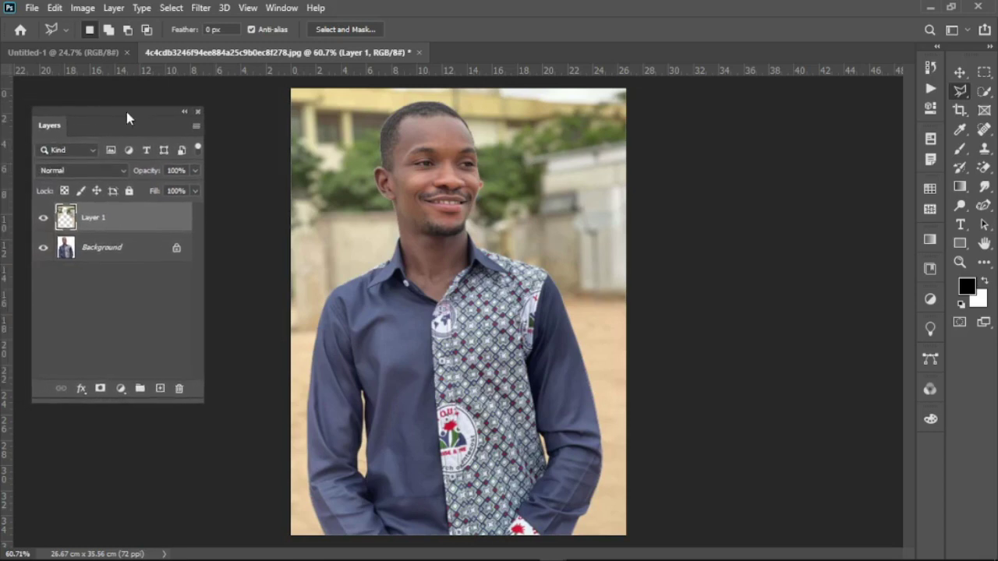
click(46, 220)
click(45, 221)
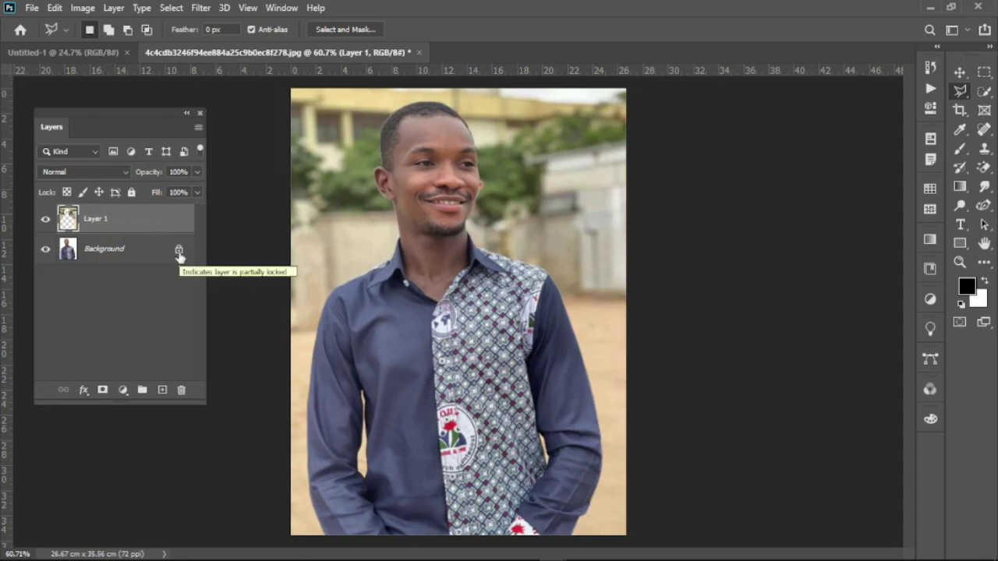
click(178, 252)
Lock Layer 0 and remove Layer 1, leaving only Layer 0 against plain white
click(138, 229)
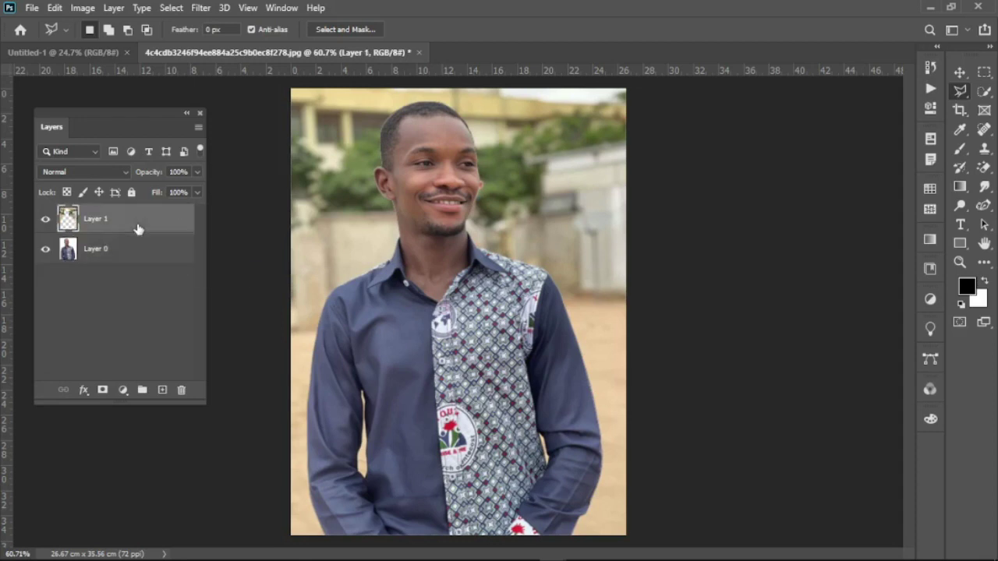
alt+click(45, 219)
alt+click(45, 219)
click(140, 246)
click(131, 191)
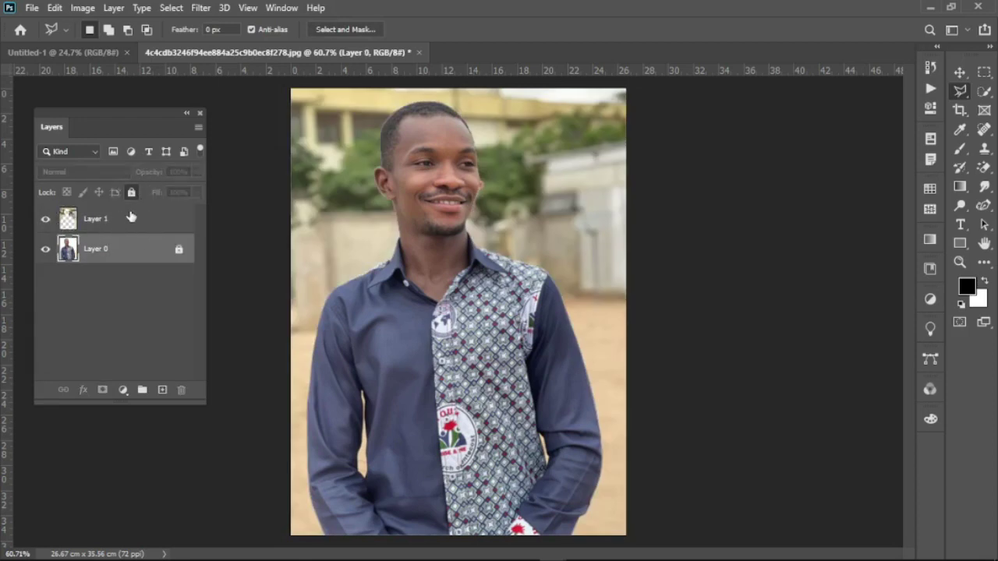
click(122, 225)
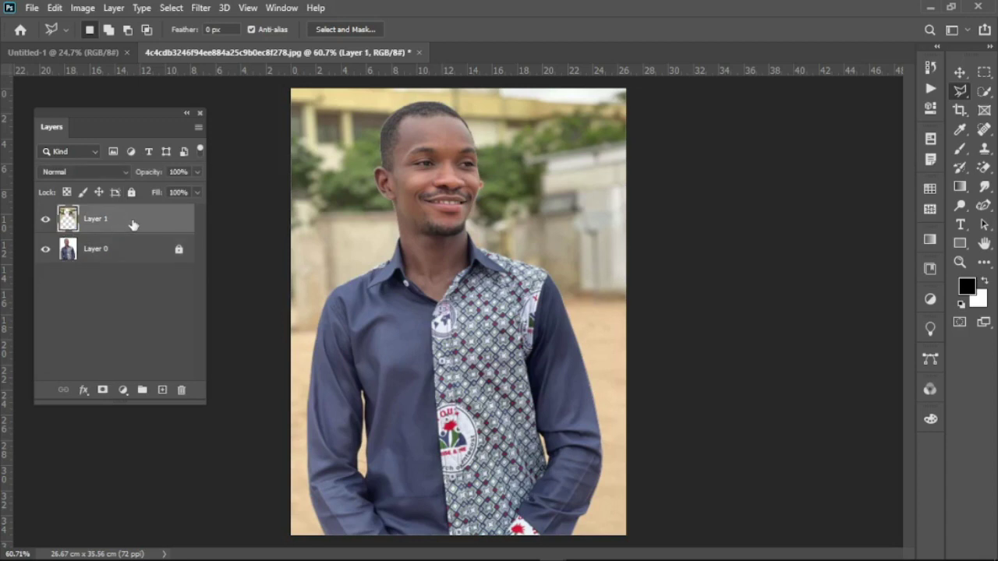
key(ctrl+e)
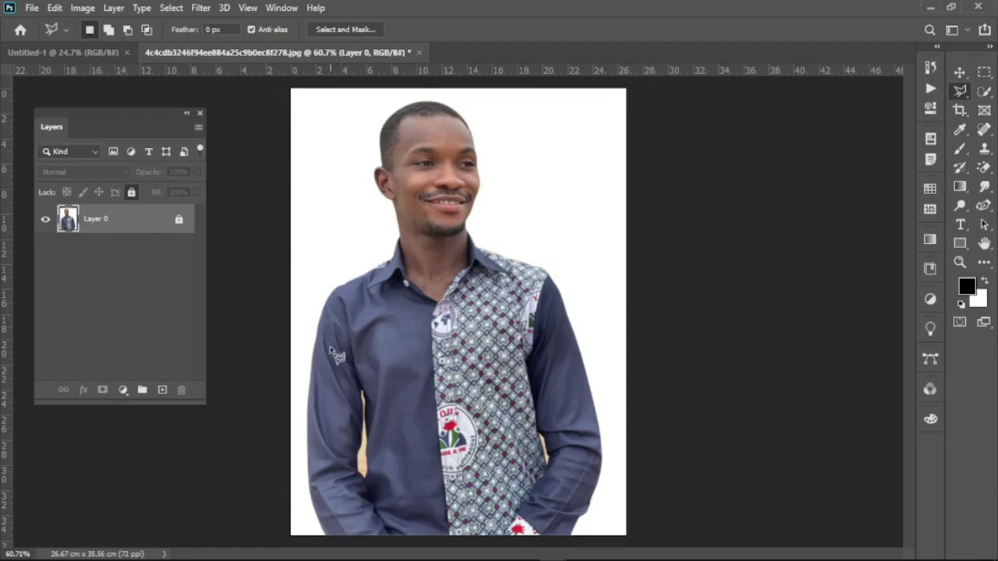
click(960, 262)
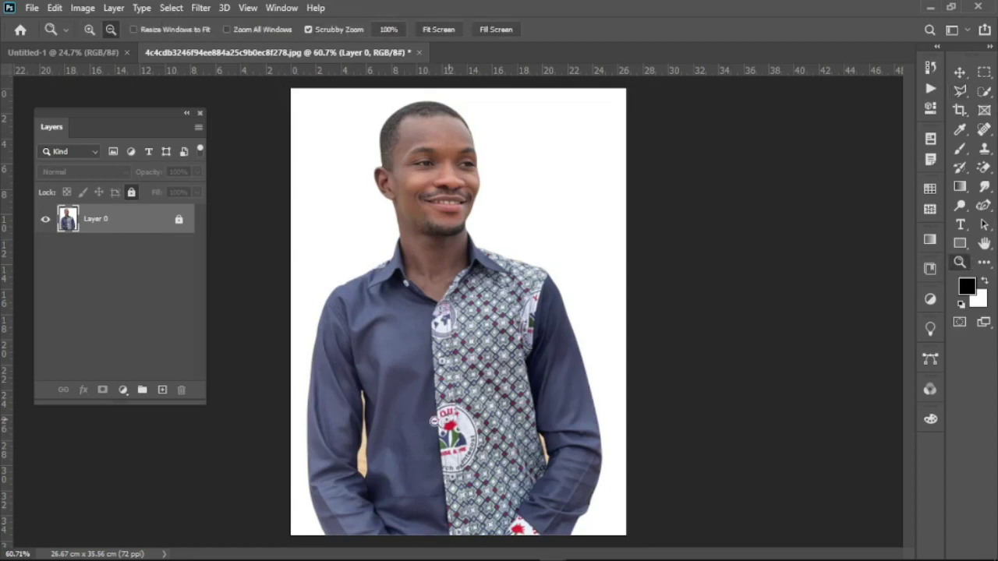
Zoom into the sleeve gap and trace a closed polygonal lasso selection around the tan strip
mouse_move(364, 479)
mouse_down()
mouse_move(535, 490)
mouse_move(488, 488)
mouse_up()
click(960, 91)
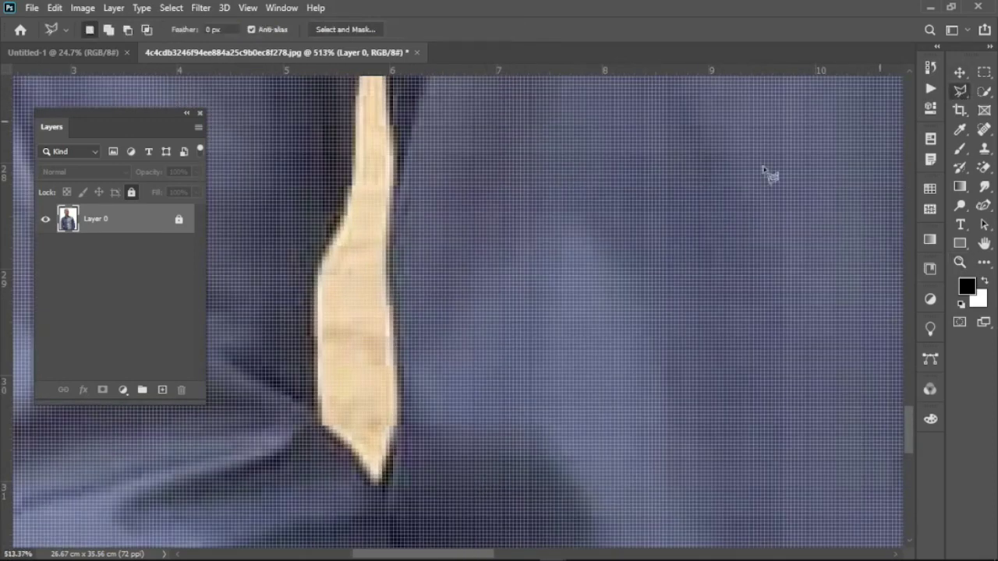
click(380, 482)
mouse_move(394, 448)
mouse_down()
mouse_move(408, 429)
mouse_move(408, 375)
mouse_move(396, 341)
mouse_move(392, 83)
mouse_move(390, 149)
mouse_move(383, 112)
mouse_move(390, 56)
mouse_move(383, 183)
mouse_move(367, 111)
mouse_move(375, 93)
mouse_move(351, 89)
mouse_move(366, 273)
mouse_up()
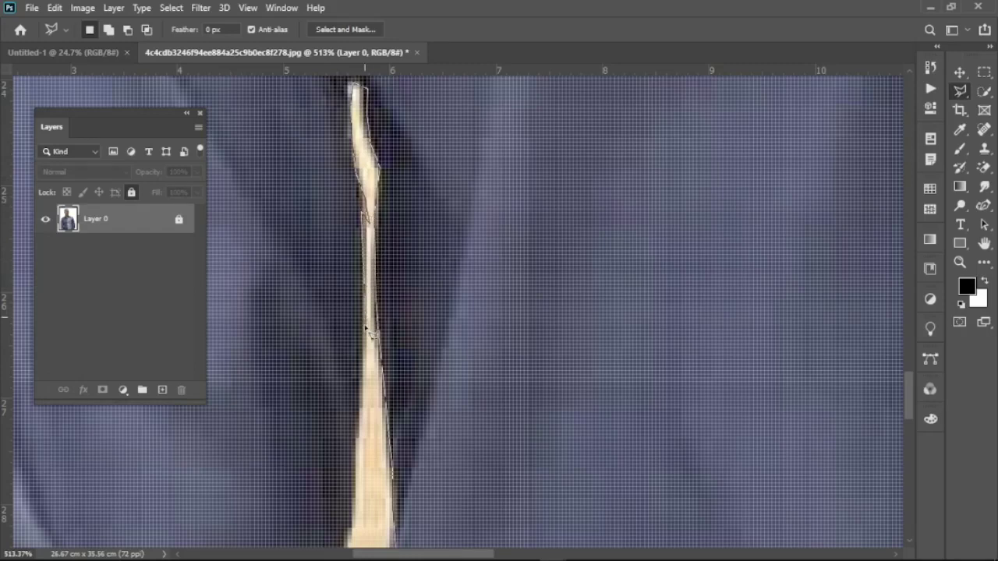
drag(363, 414, 362, 497)
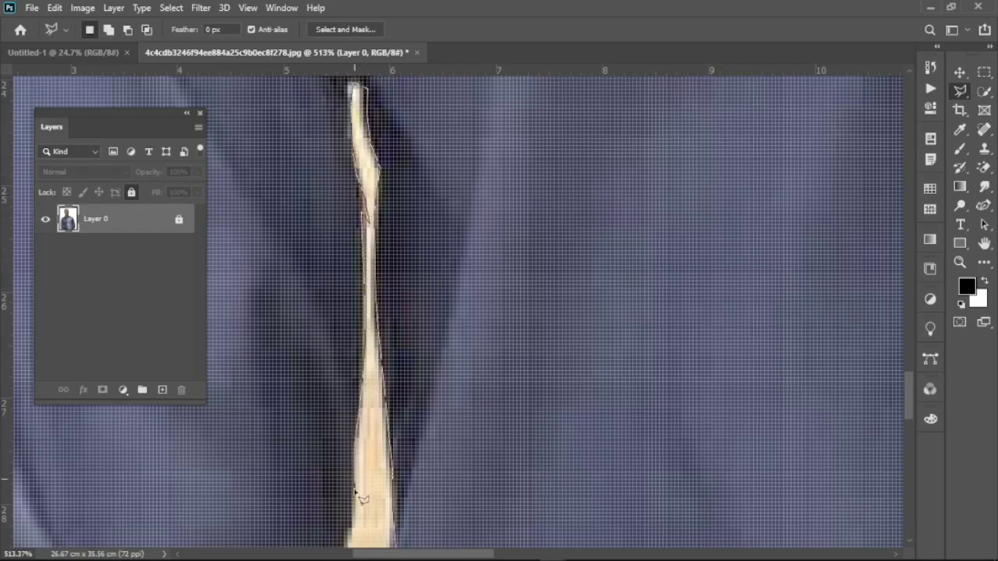
mouse_move(357, 537)
mouse_down()
mouse_move(336, 546)
mouse_move(348, 322)
mouse_move(325, 355)
mouse_move(315, 425)
mouse_up()
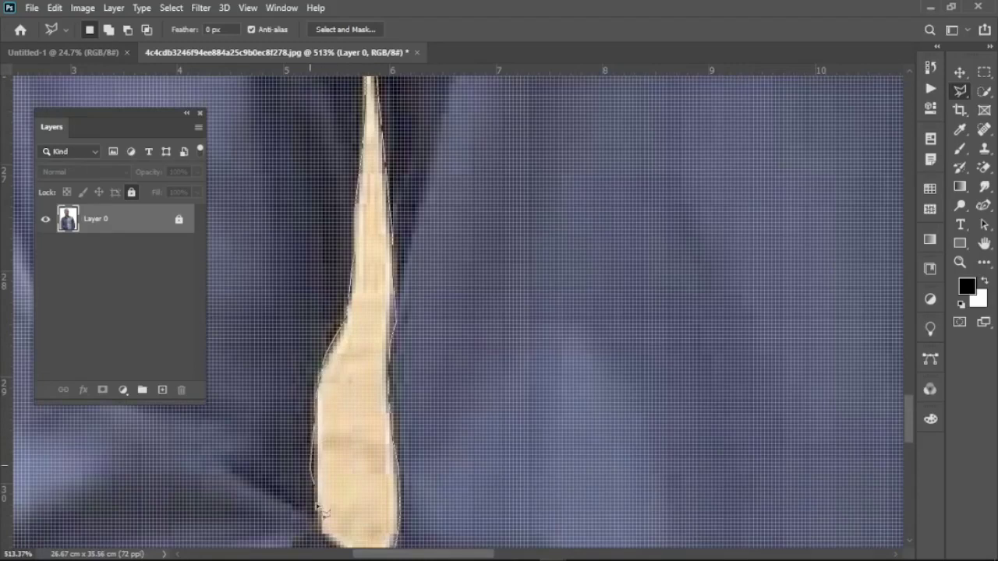
drag(320, 521, 337, 493)
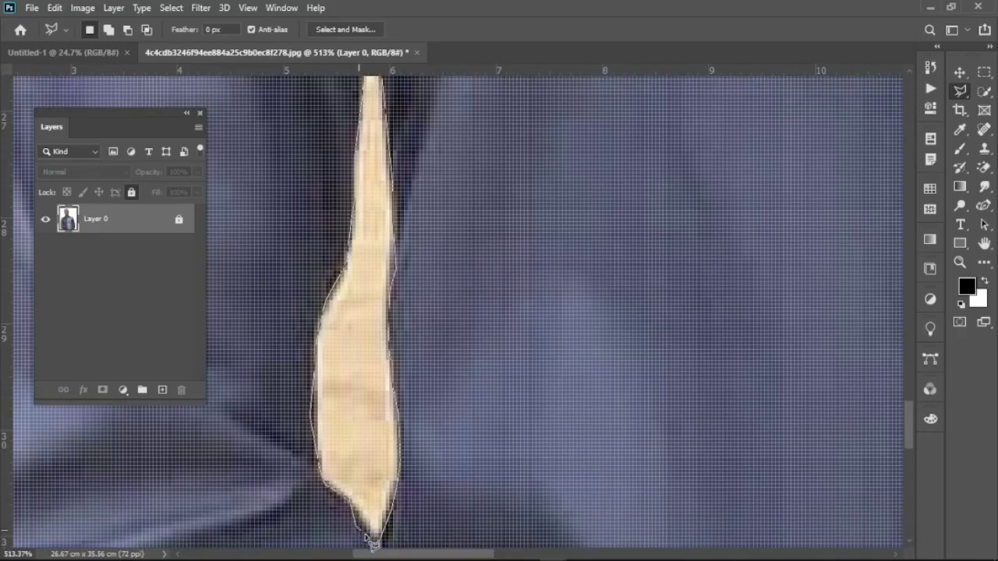
drag(382, 550, 377, 540)
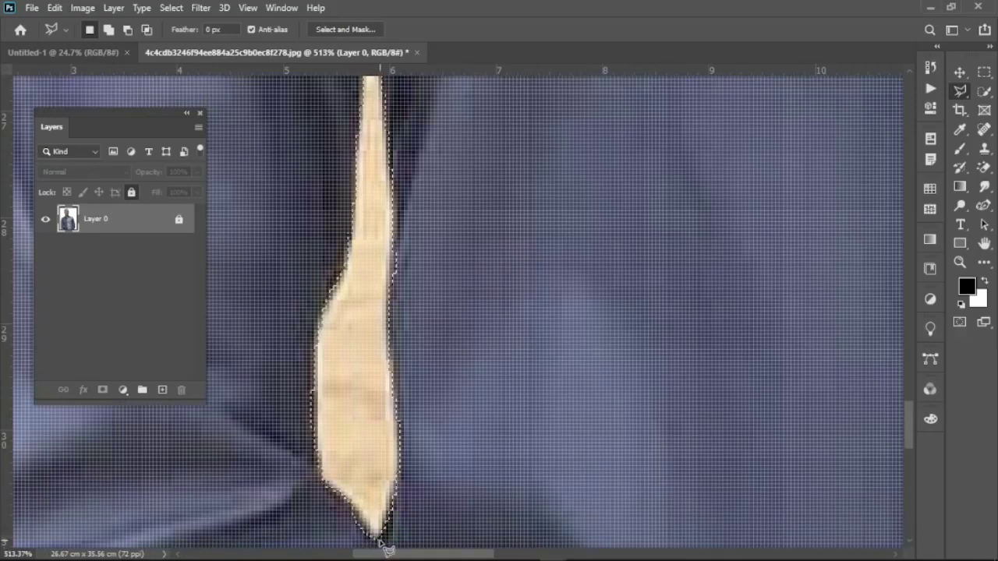
right_click(361, 396)
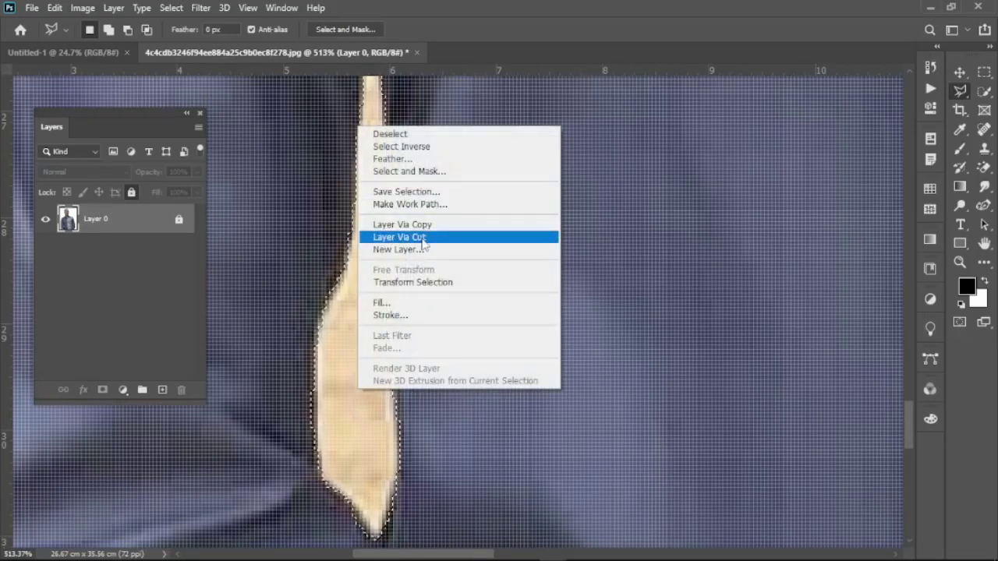
Attempt Layer Via Cut, dismiss the locked-layer warning, and unlock Layer 0
click(390, 232)
click(413, 236)
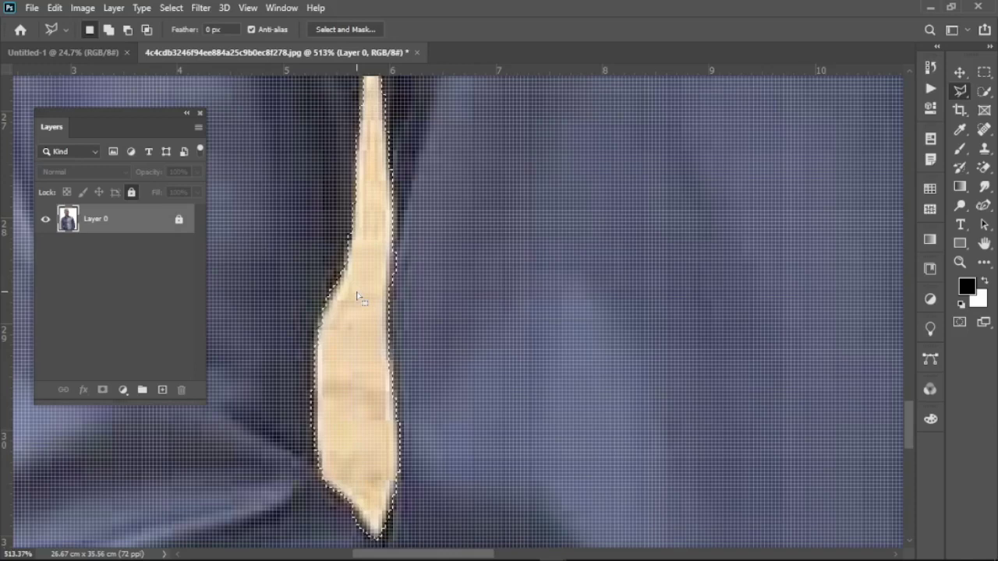
key(ctrl+slash)
Cut the selected strip onto a new layer, delete it, and zoom out to the whole photo
right_click(319, 328)
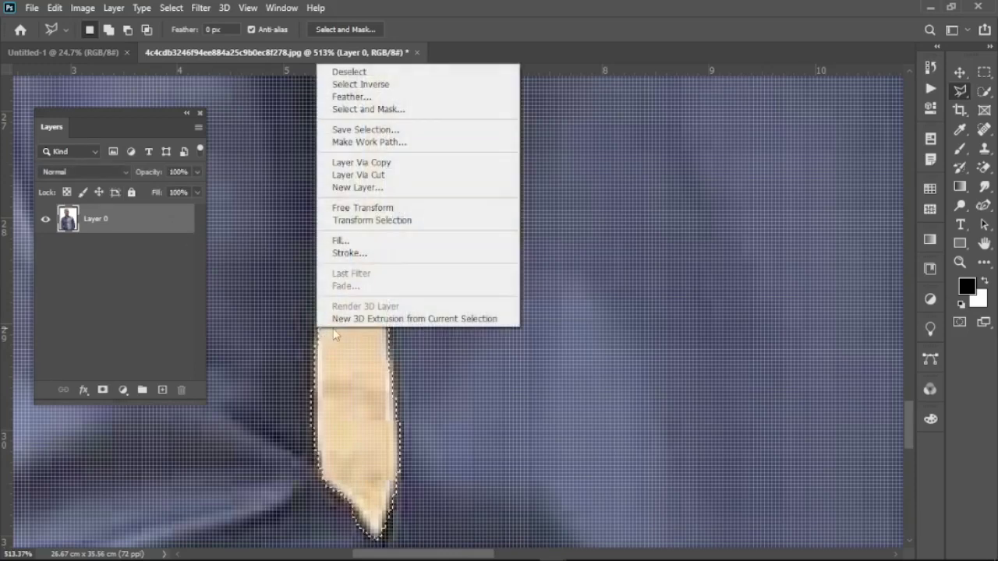
click(378, 175)
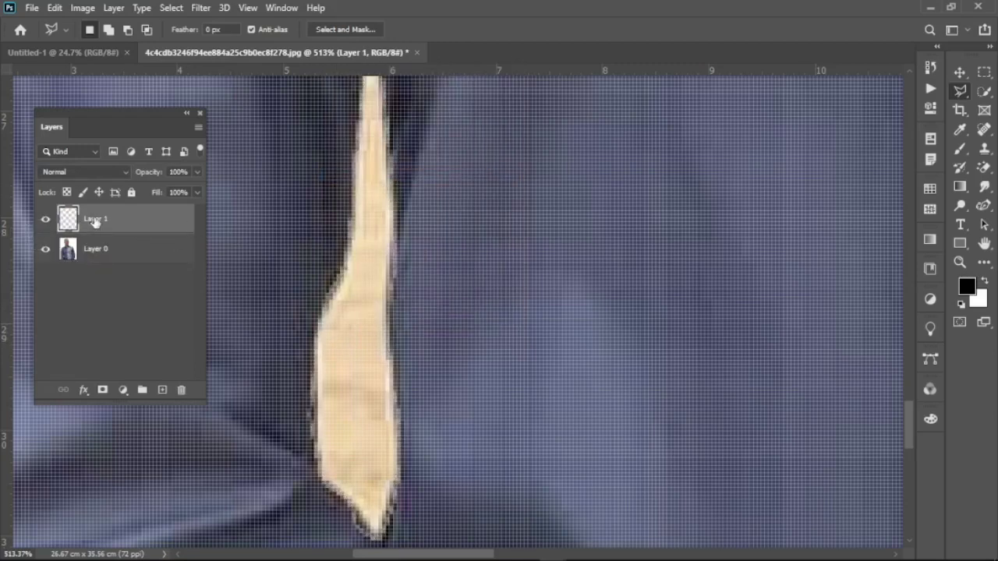
key(Delete)
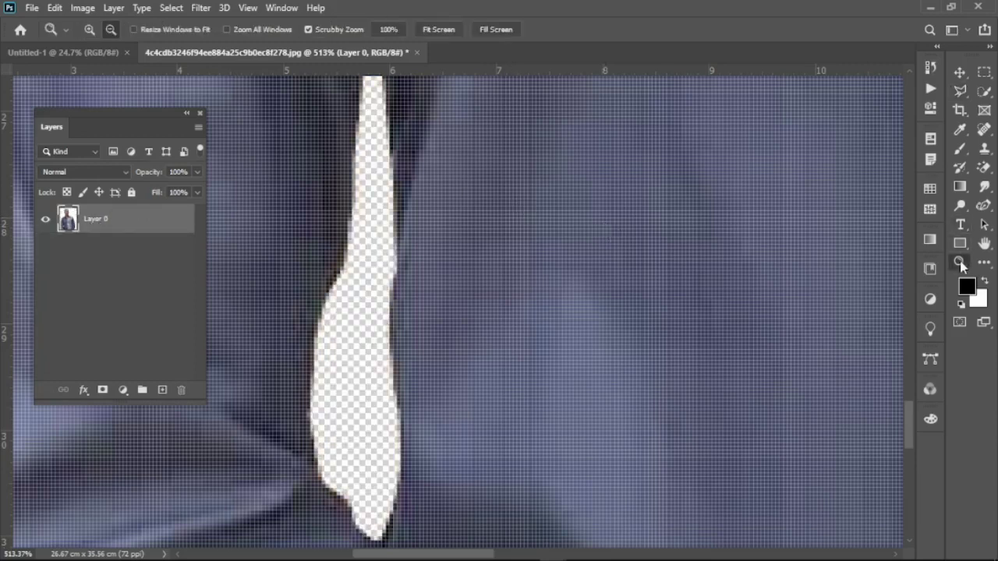
click(961, 266)
drag(673, 261, 523, 289)
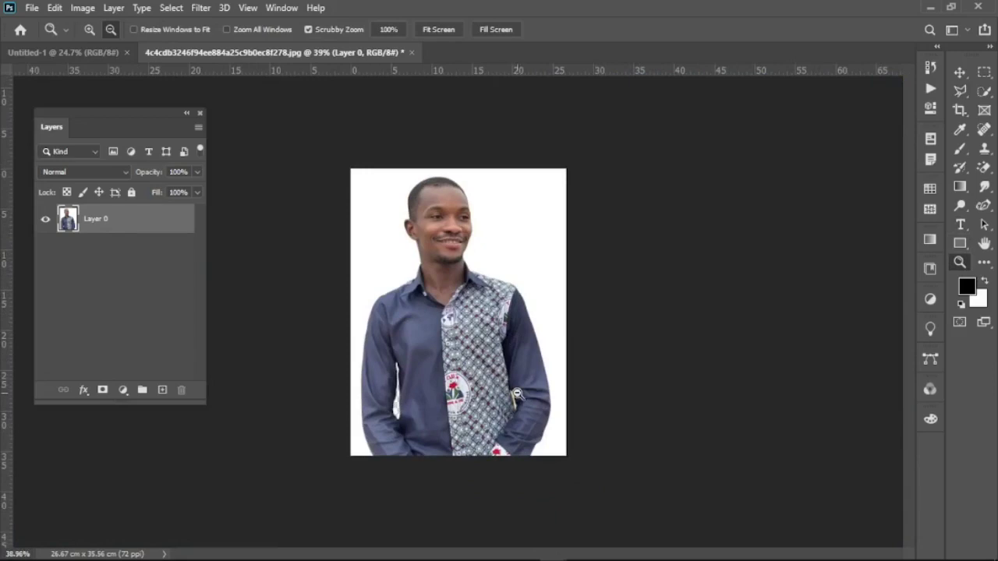
Zoom in and erase the tan strip beside the patterned shirt panel with the Magic Eraser (tolerance 26)
drag(517, 395, 684, 443)
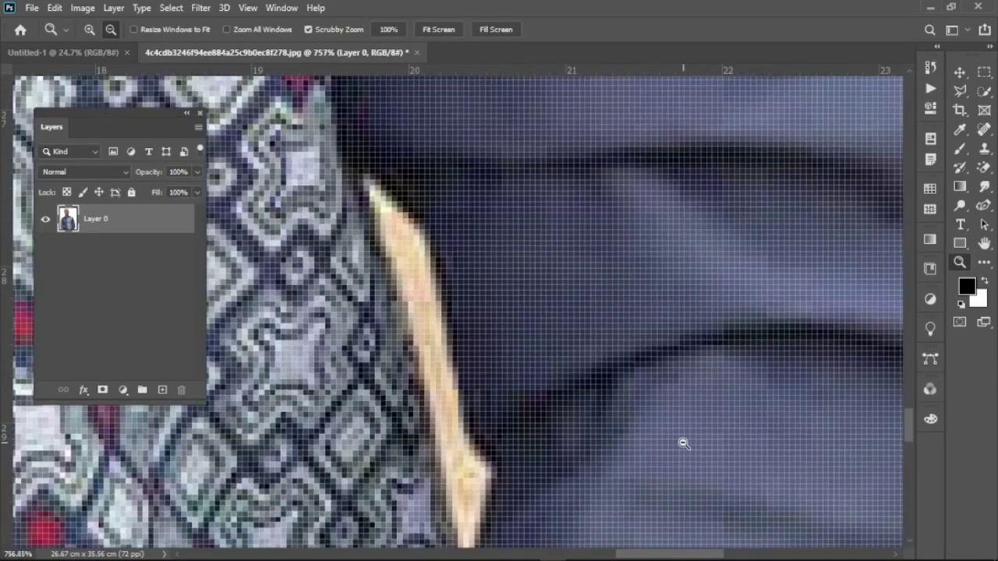
click(984, 170)
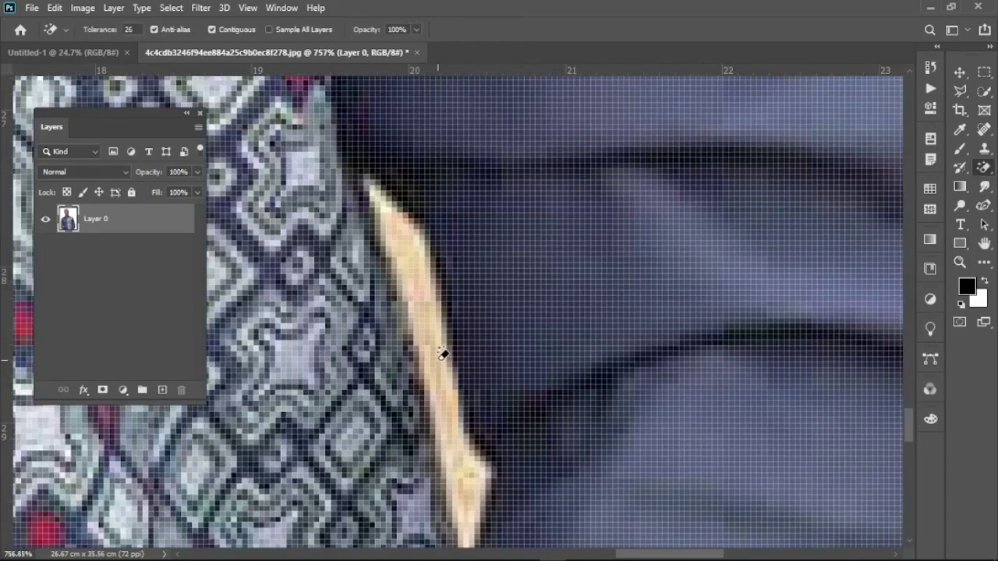
click(442, 355)
click(960, 263)
drag(595, 351, 451, 326)
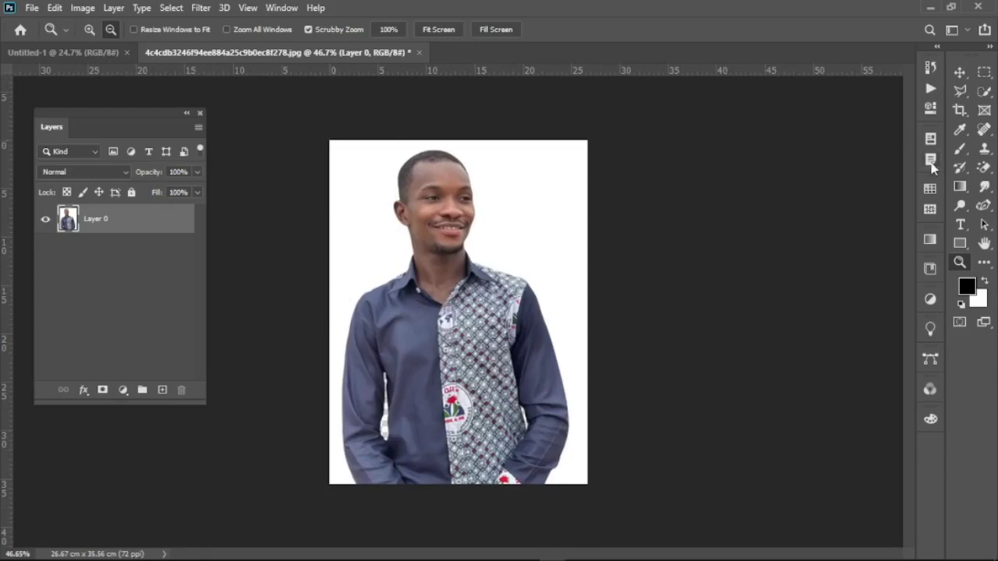
click(985, 168)
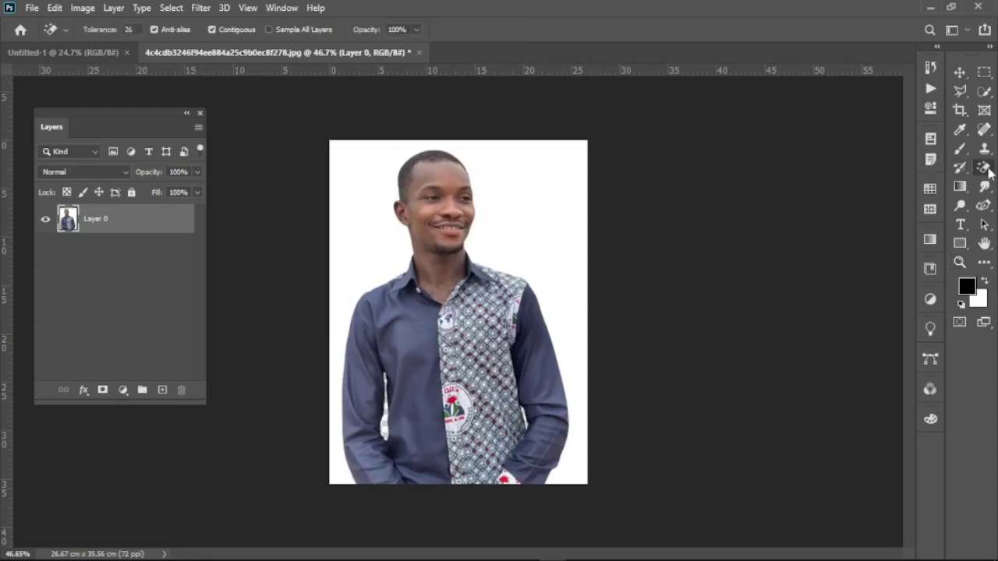
Erase the white background around the man and zoom in to inspect the shirt edges
click(558, 182)
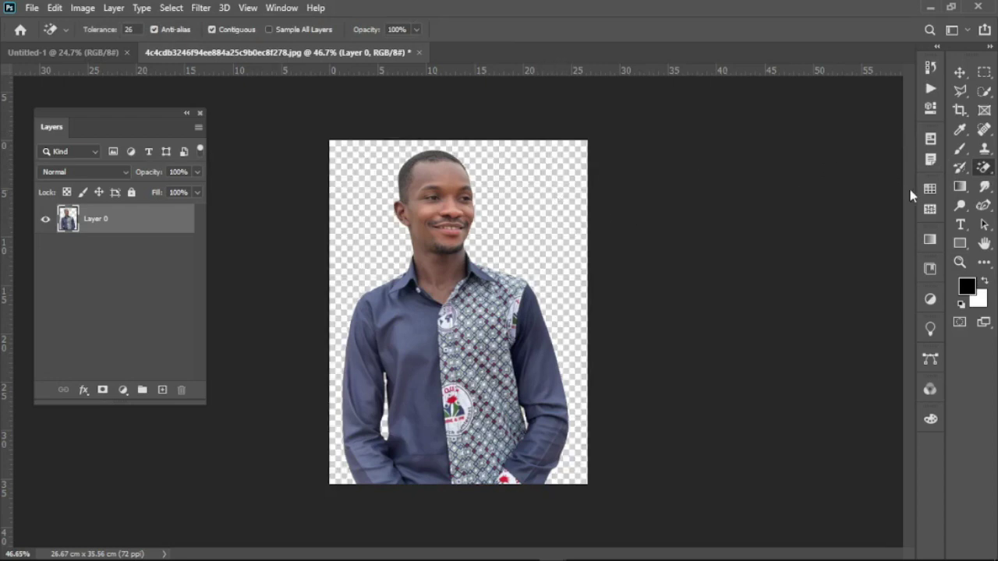
click(960, 262)
mouse_move(517, 224)
mouse_down()
mouse_move(575, 241)
mouse_move(631, 277)
mouse_move(475, 234)
mouse_move(490, 241)
mouse_up()
mouse_move(384, 435)
mouse_down()
mouse_move(526, 454)
mouse_move(408, 411)
mouse_up()
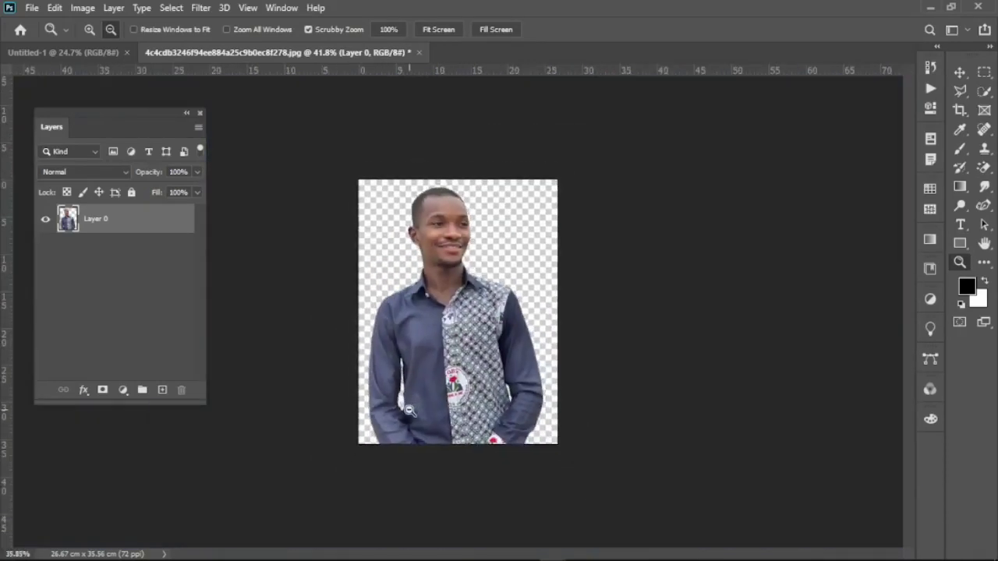
mouse_move(521, 397)
mouse_down()
mouse_move(614, 421)
mouse_move(494, 374)
mouse_move(514, 365)
mouse_move(562, 378)
mouse_move(501, 372)
mouse_up()
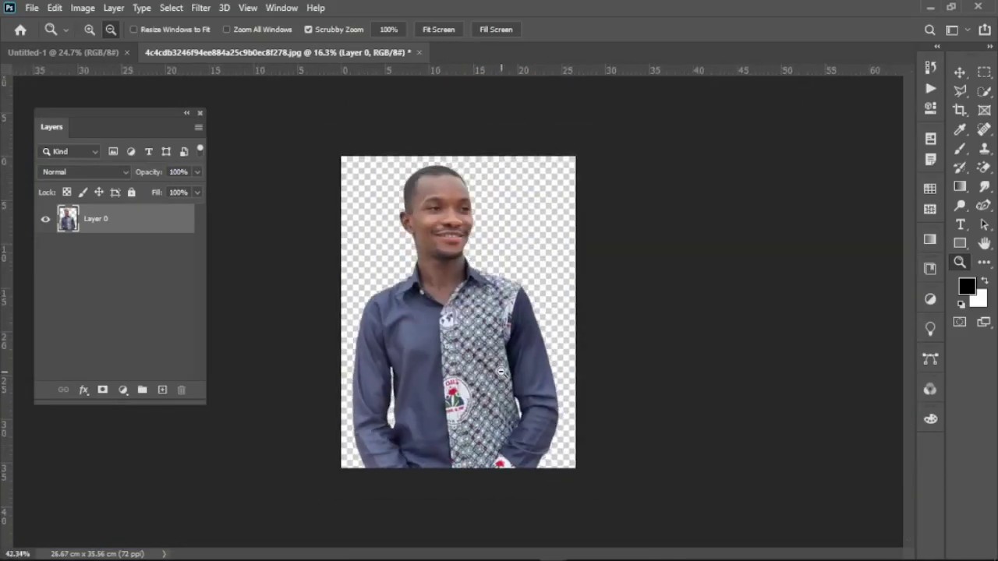
drag(506, 314, 520, 320)
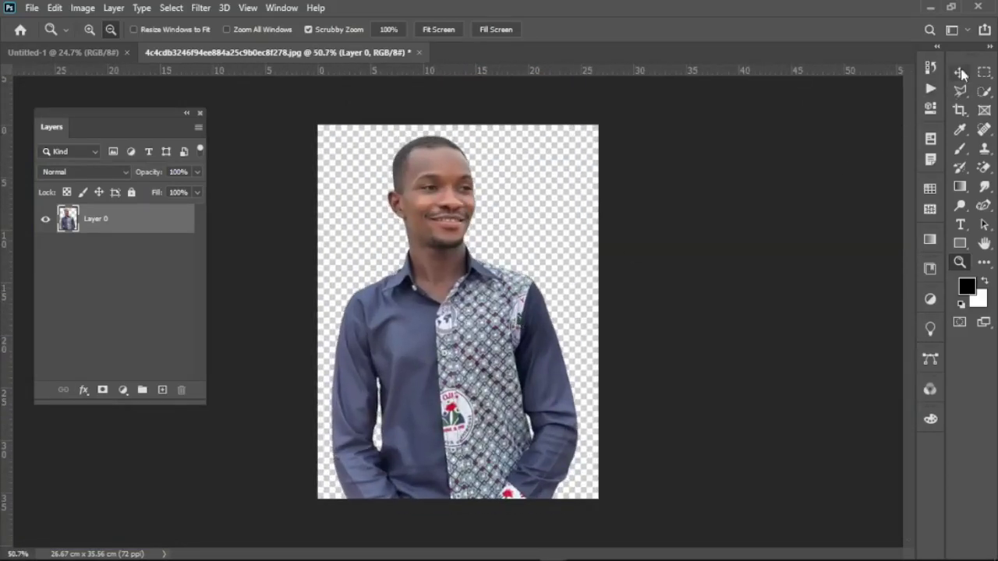
Reposition the man on the canvas with the Move tool, nudging him slightly left
click(961, 72)
mouse_move(544, 251)
mouse_down()
mouse_move(546, 347)
mouse_move(472, 312)
mouse_move(462, 321)
mouse_up()
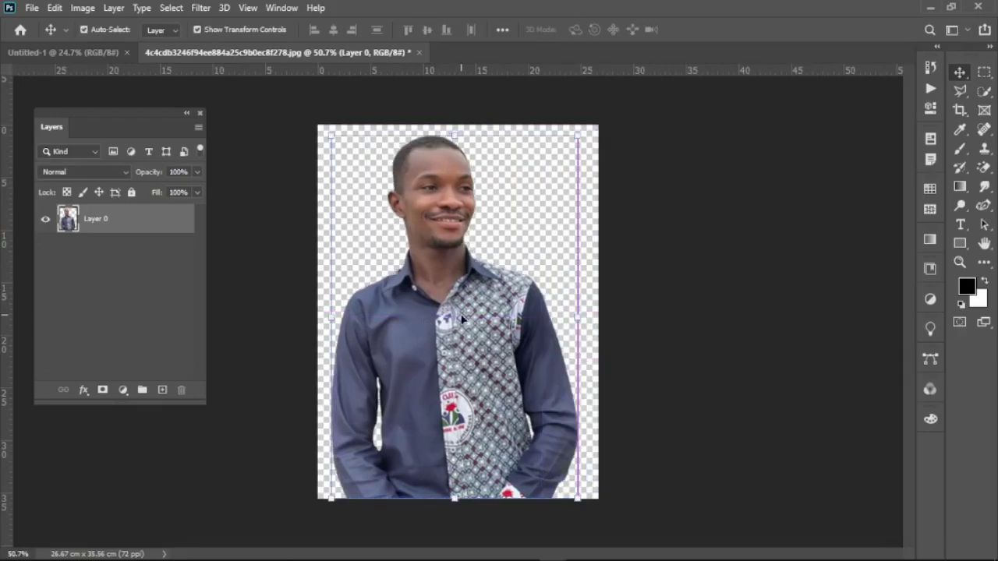
mouse_move(460, 318)
mouse_down()
mouse_move(474, 285)
mouse_move(466, 319)
mouse_up()
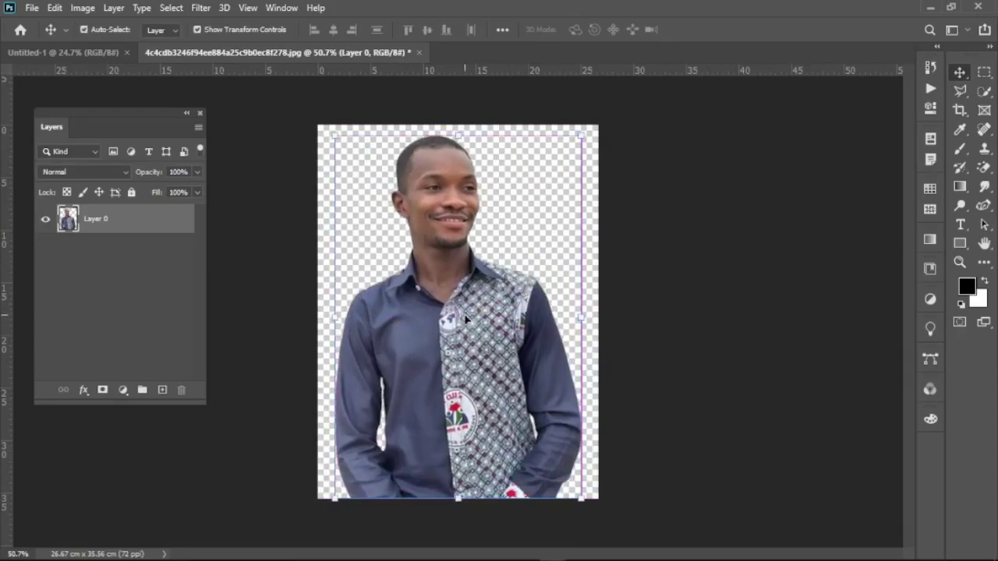
key(shift+Left)
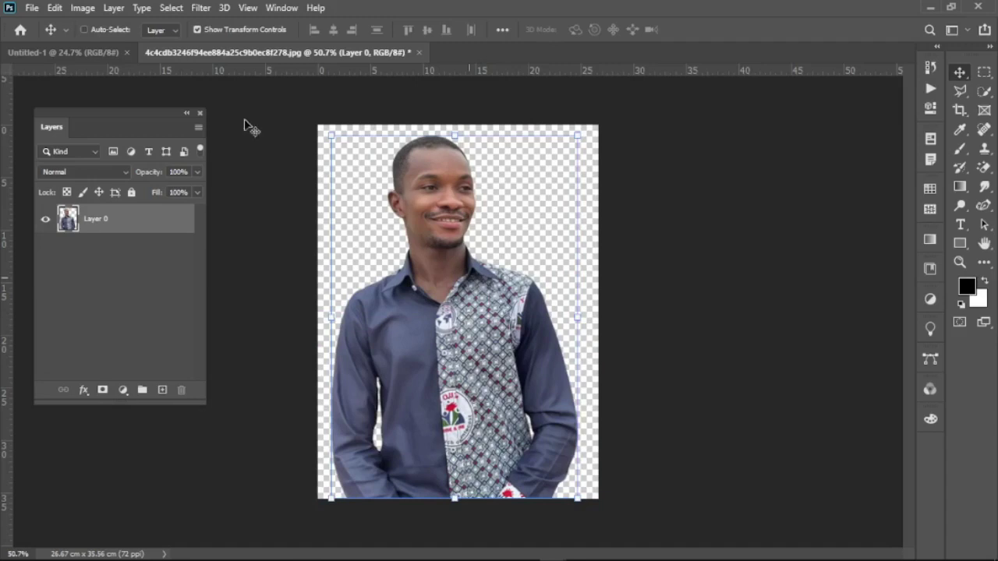
click(29, 8)
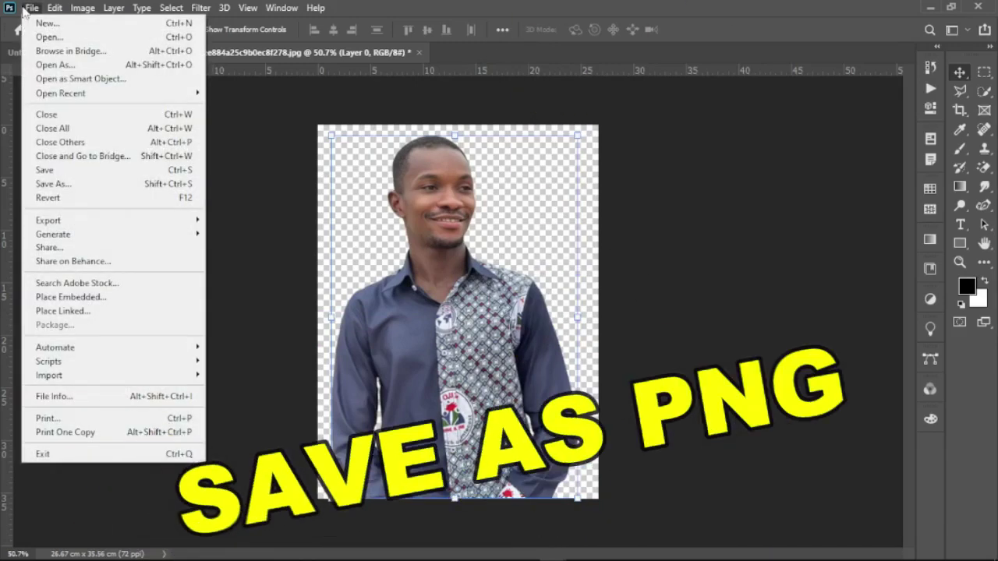
Start a Save As to this computer, naming the file 'My Brother' in PNG format
click(87, 187)
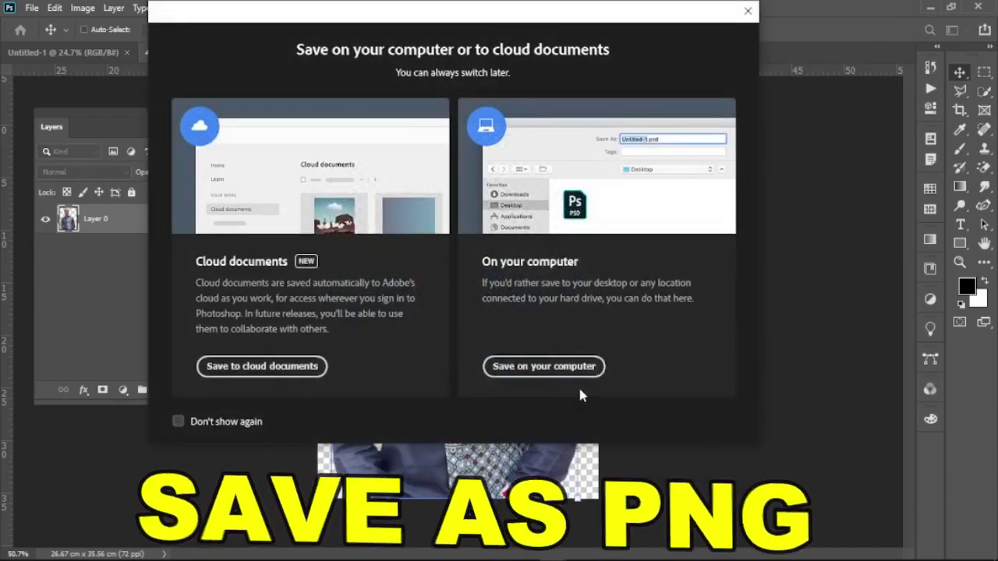
click(555, 367)
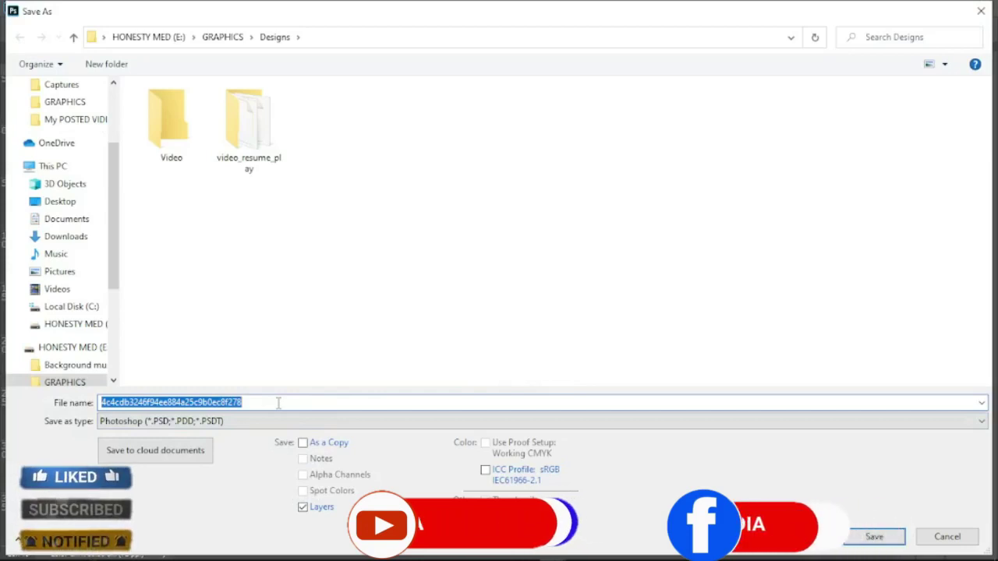
text(My )
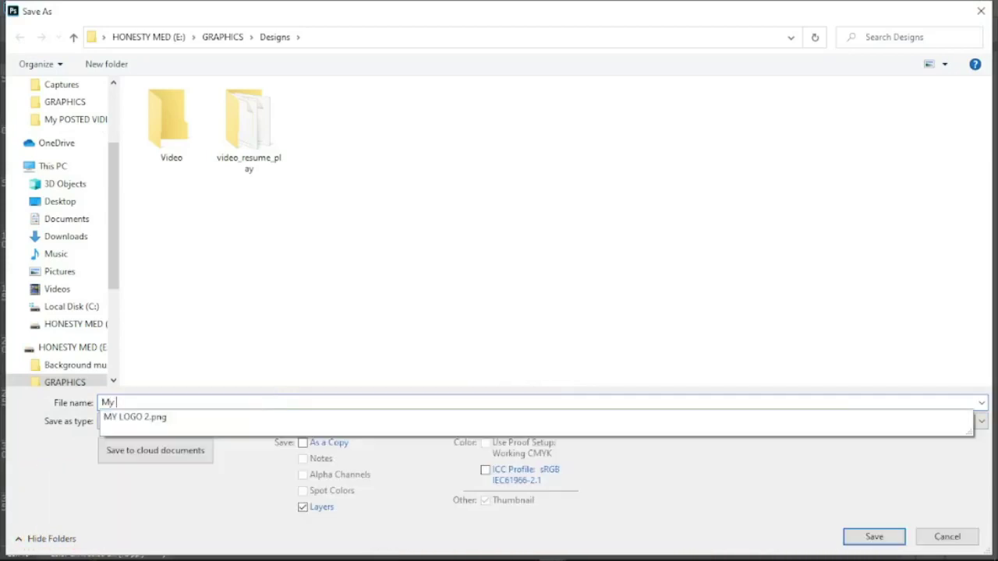
text(Brother)
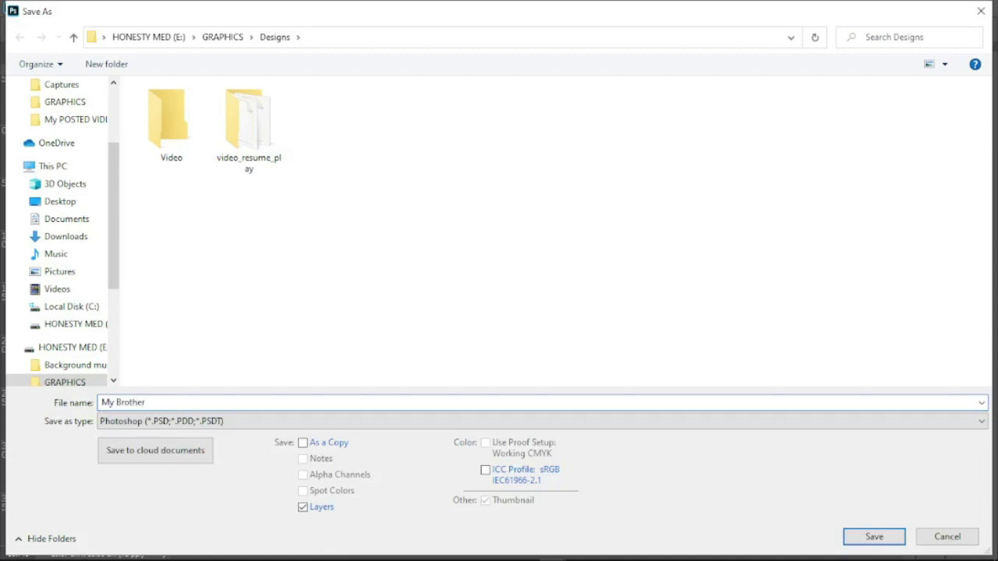
click(247, 427)
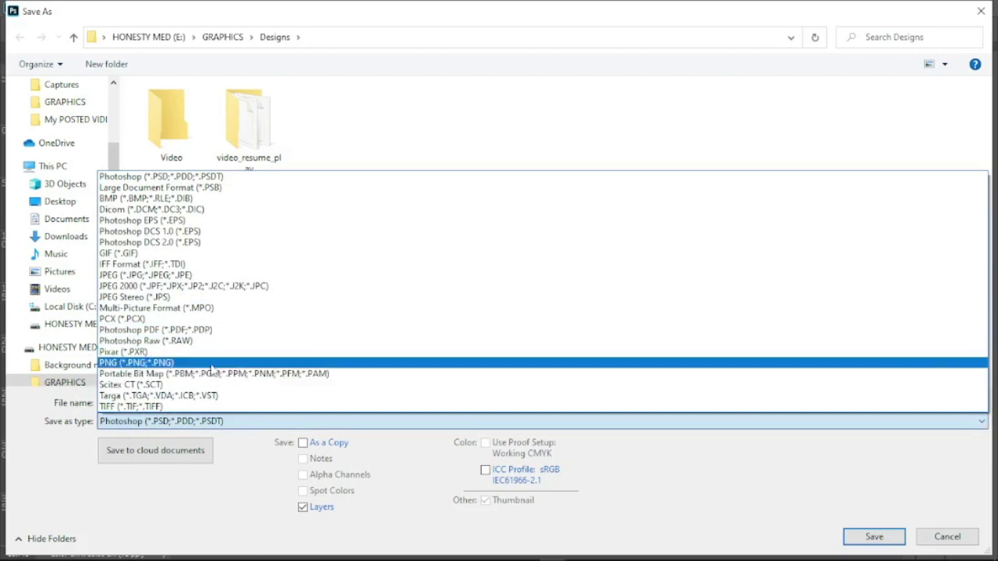
click(211, 364)
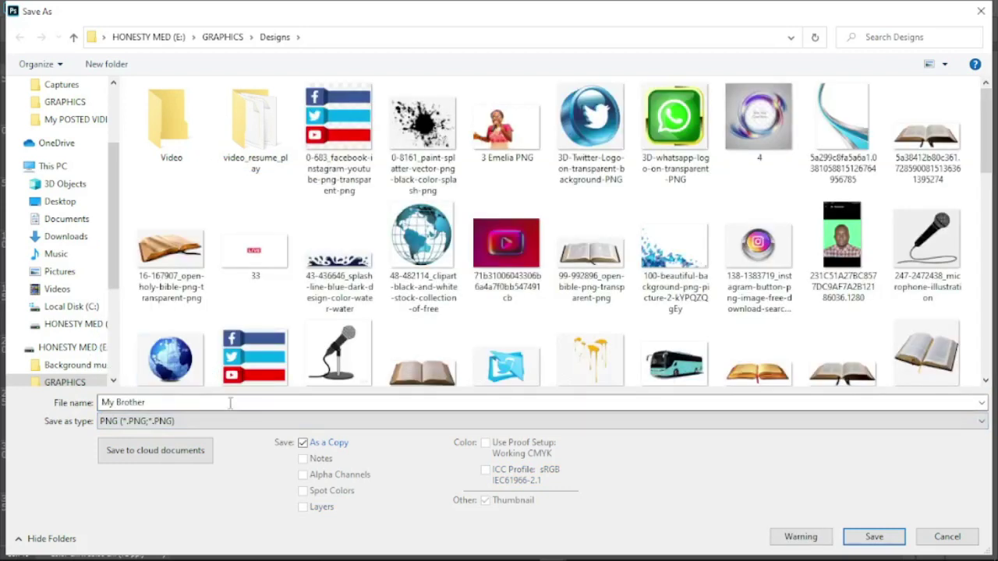
mouse_move(74, 347)
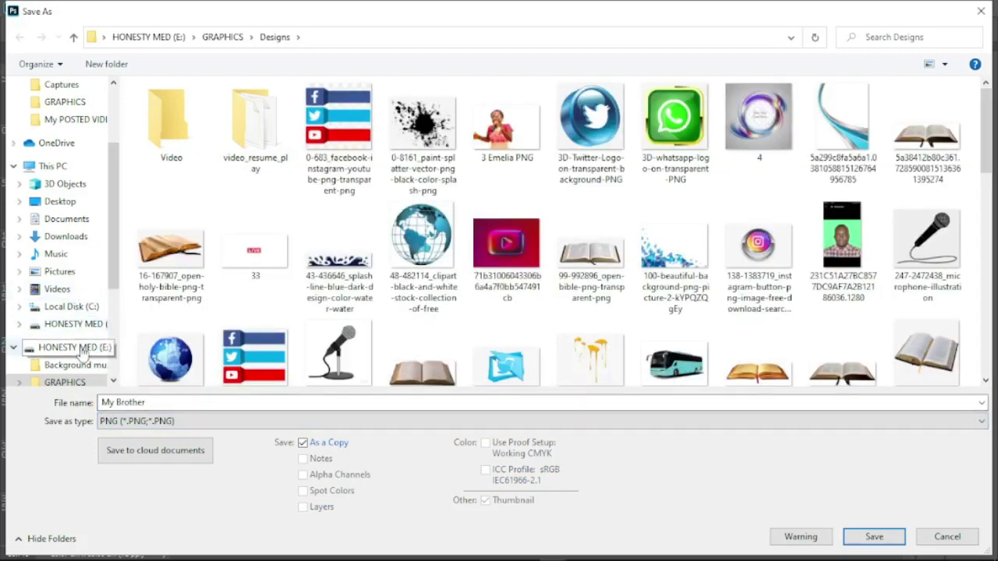
Target the HONESTY MED (E:) drive and rename the file 'My Brother vv', keeping PNG
click(83, 348)
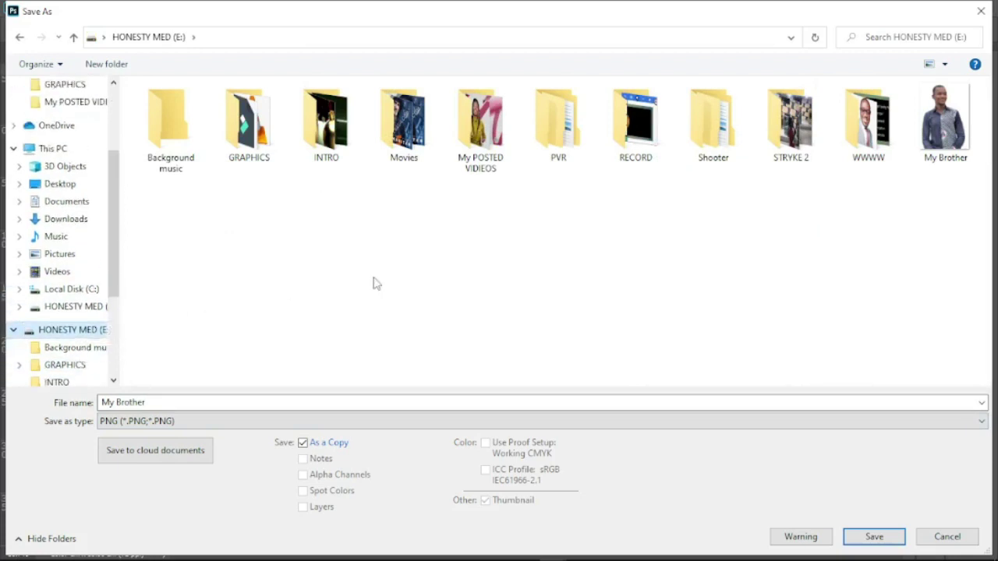
click(153, 403)
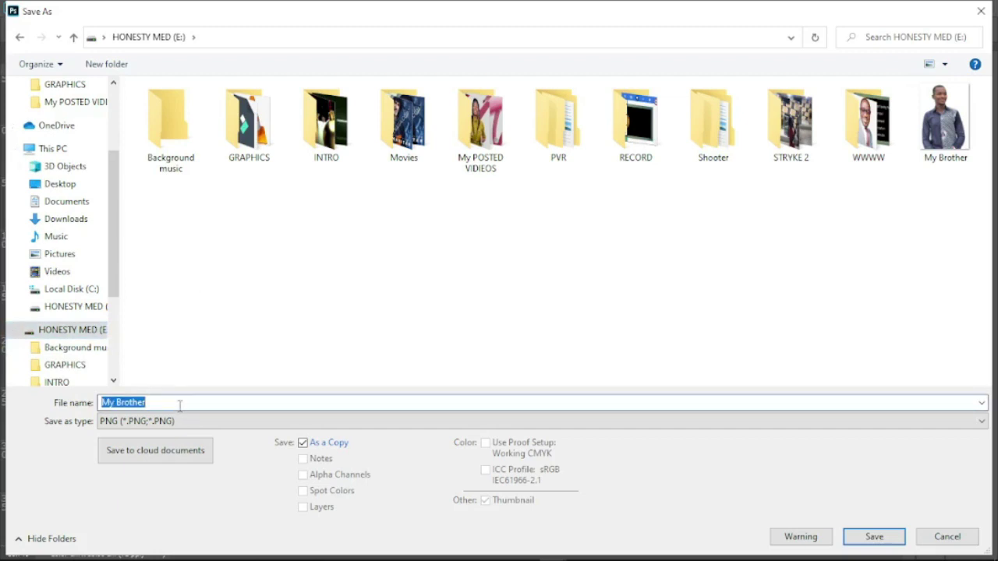
click(177, 405)
click(189, 421)
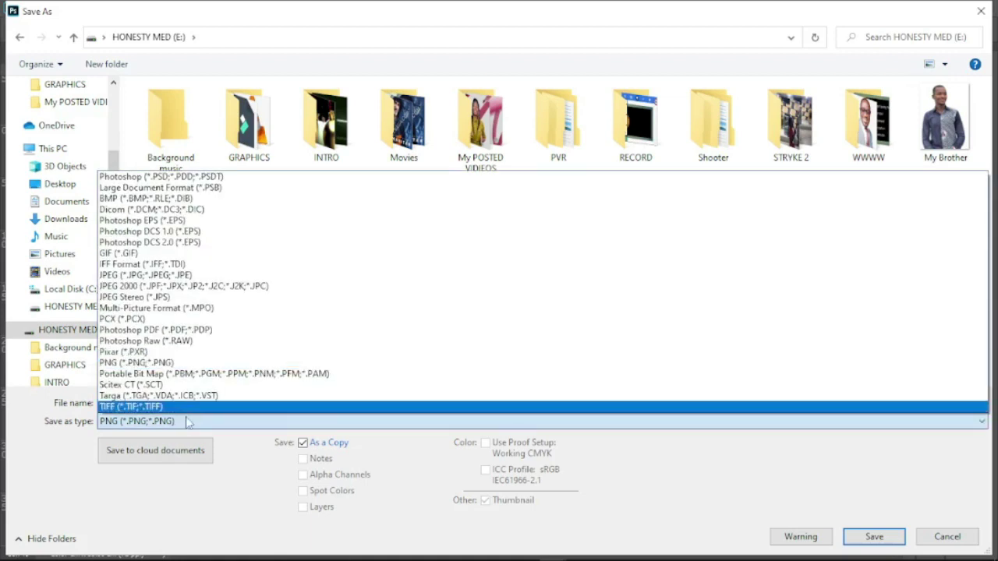
click(187, 422)
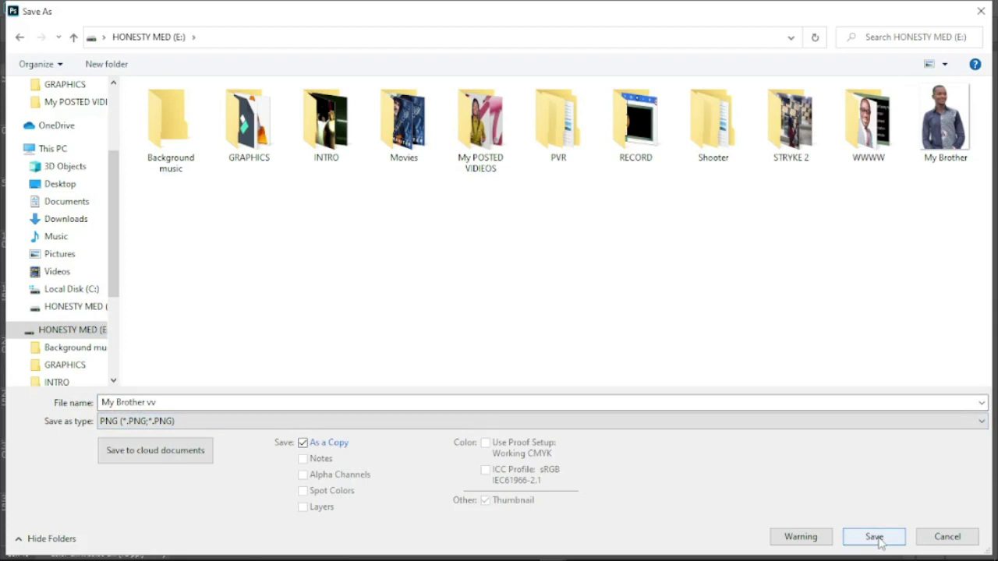
Save the PNG, accepting the default PNG Format Options
click(879, 540)
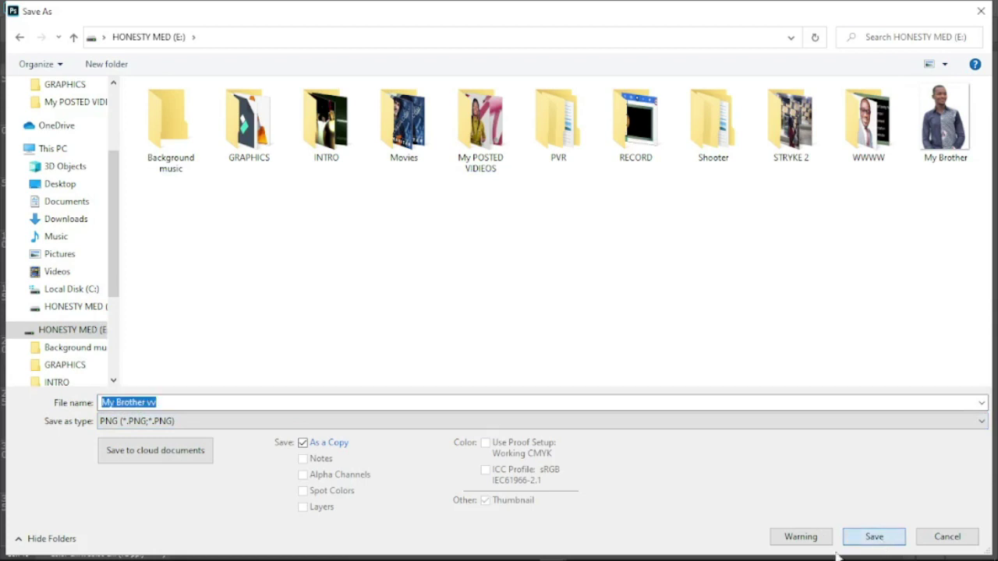
click(874, 538)
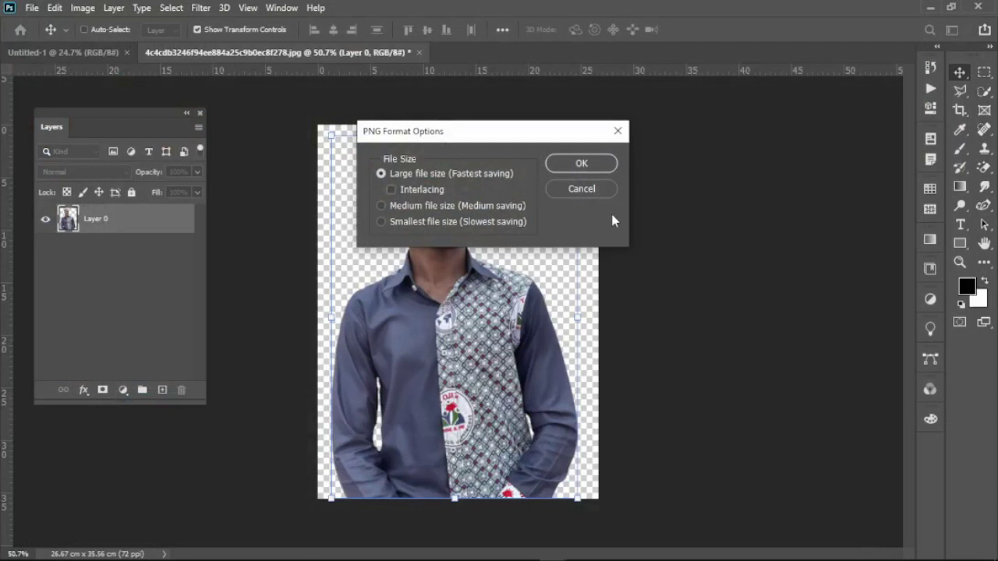
click(583, 163)
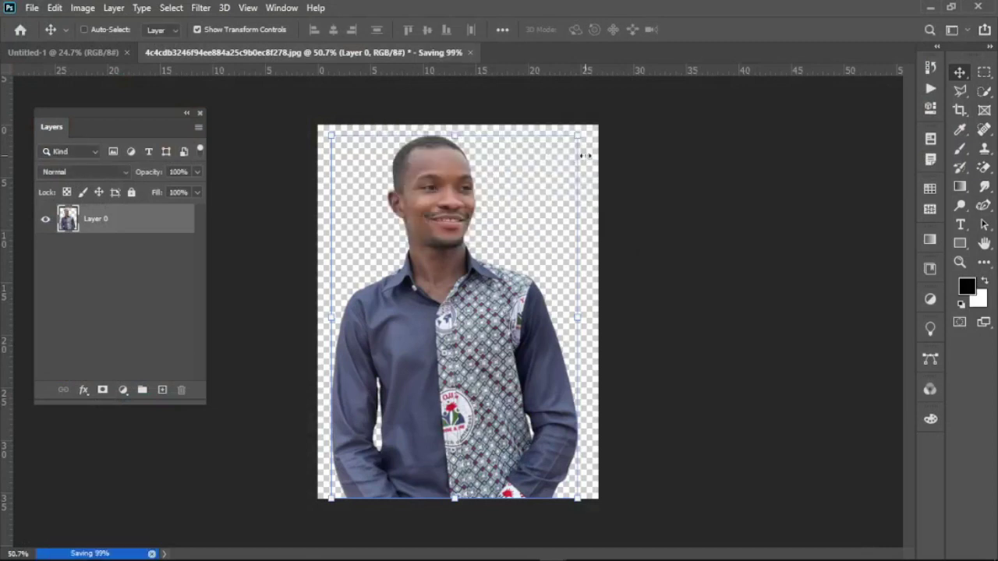
click(930, 6)
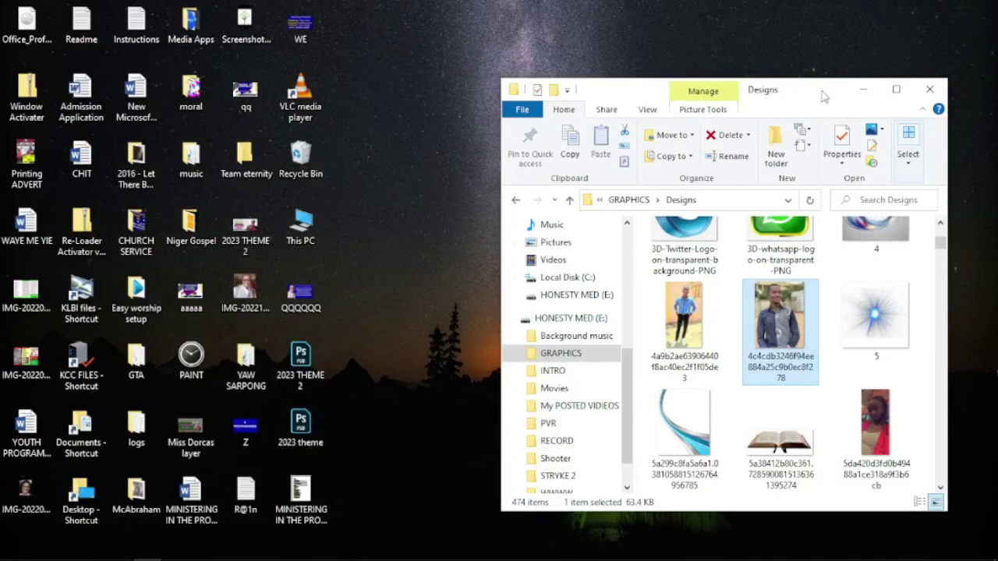
On the HONESTY MED (E:) drive, preview 'My Brother vv' in Photos, then close it
drag(826, 96, 679, 6)
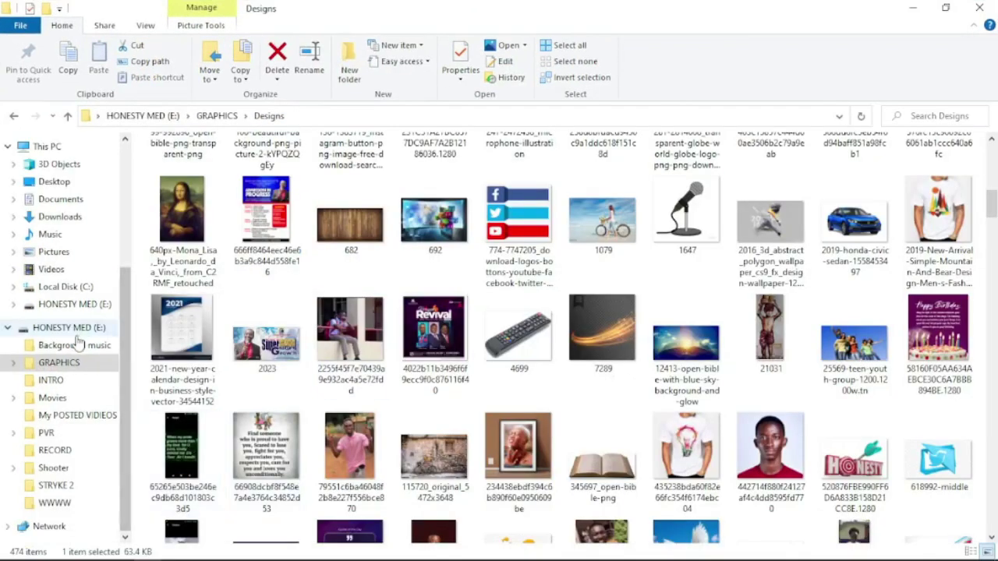
click(77, 336)
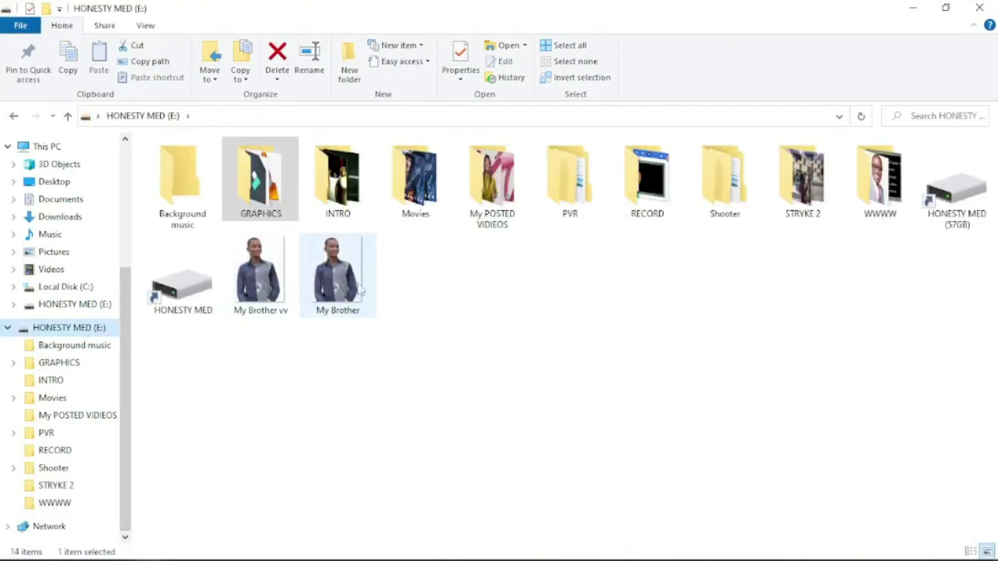
click(273, 295)
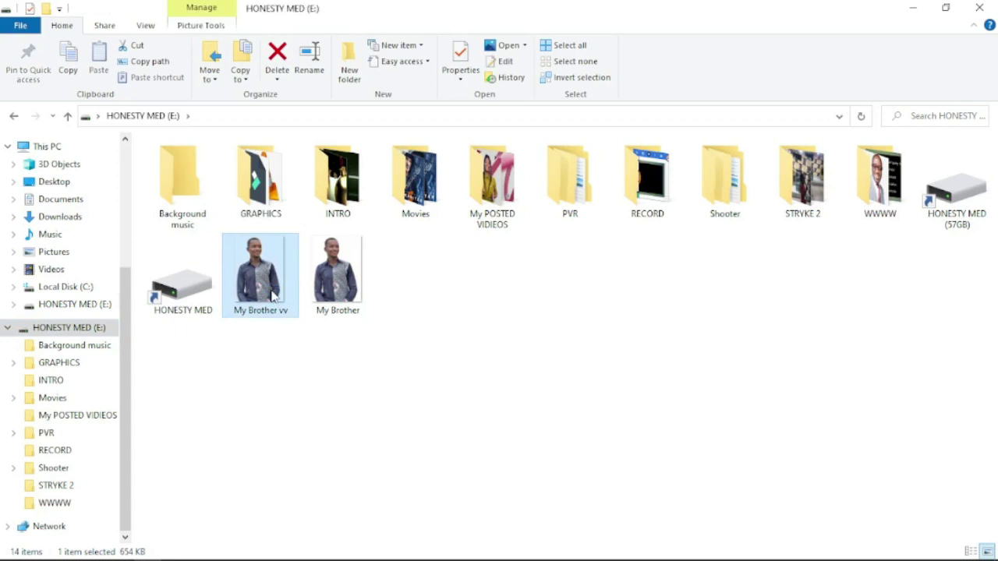
double_click(273, 294)
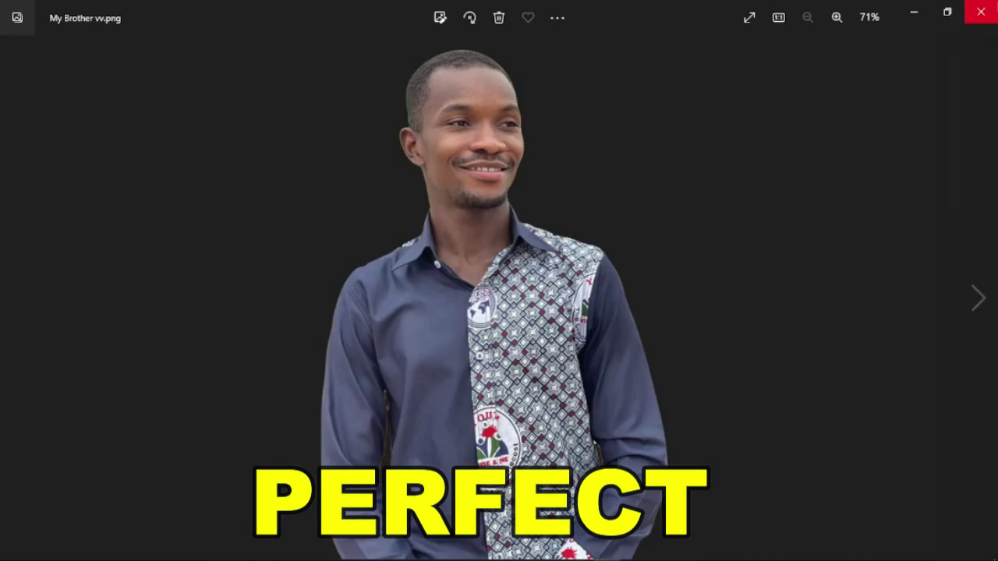
key(alt+F4)
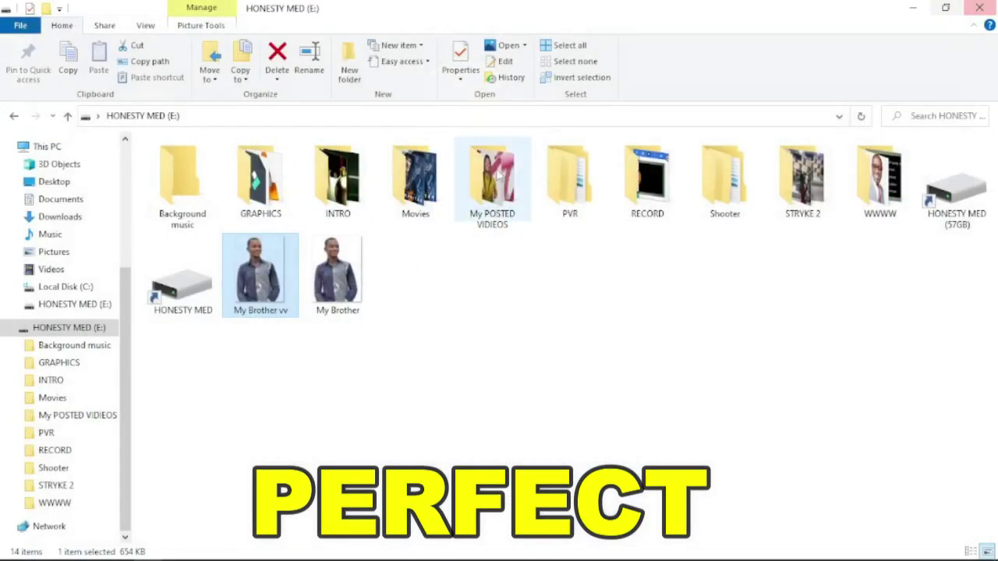
click(323, 289)
Open the original 'My Brother' image in the Photos viewer
double_click(323, 288)
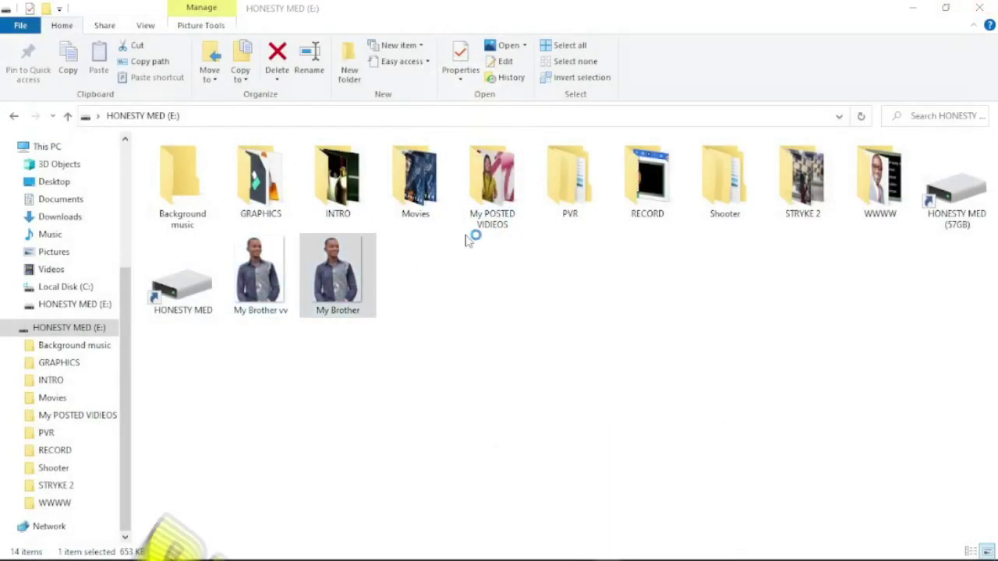